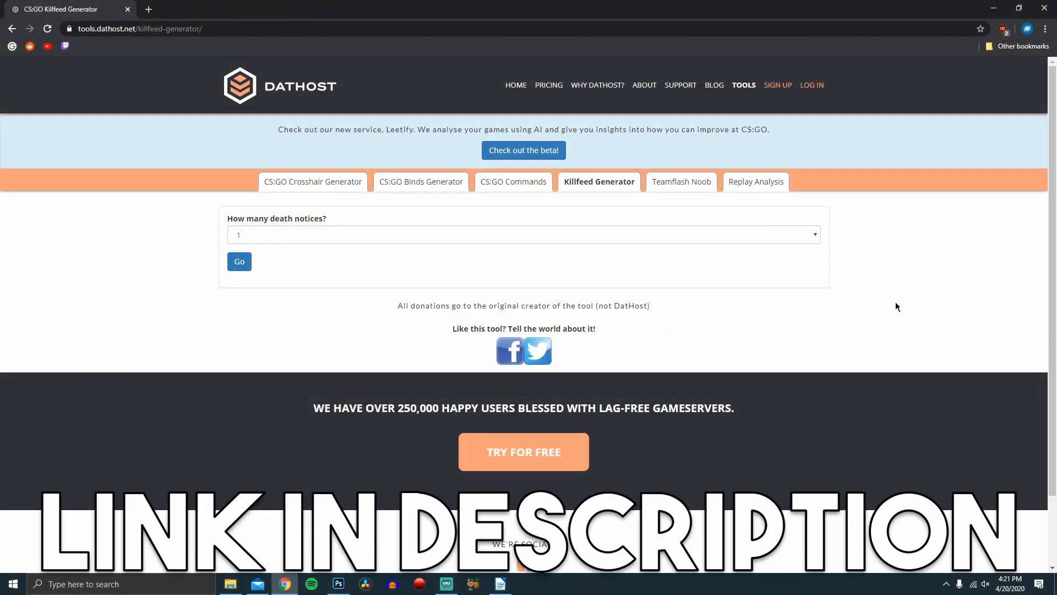
Start a single death notice with You as the killer and Them as the victim
{"action": "left_click", "coordinate": [249, 234]}
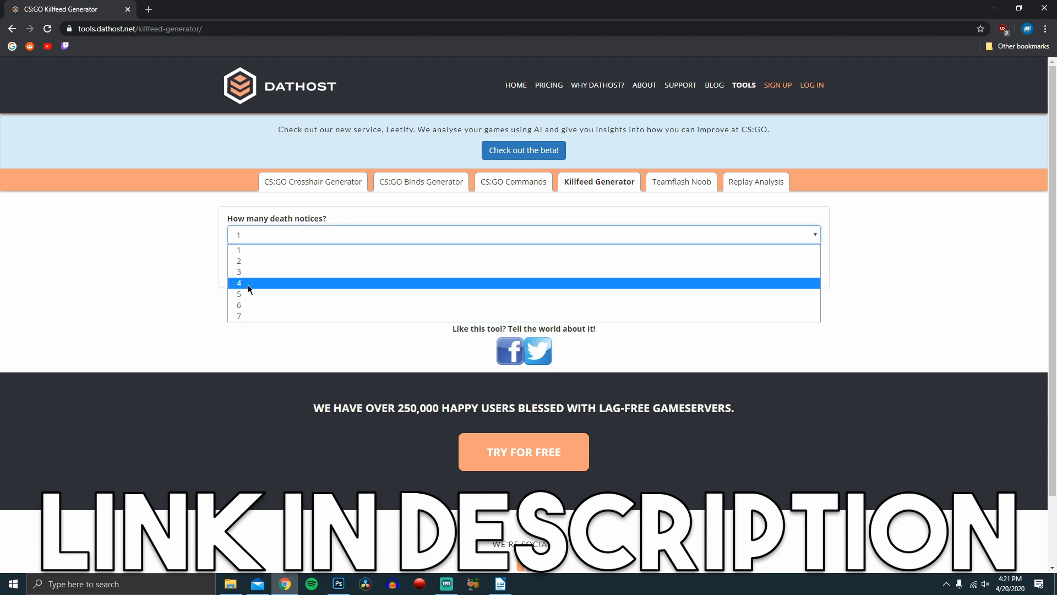
{"action": "left_click", "coordinate": [250, 249]}
{"action": "left_click", "coordinate": [239, 260]}
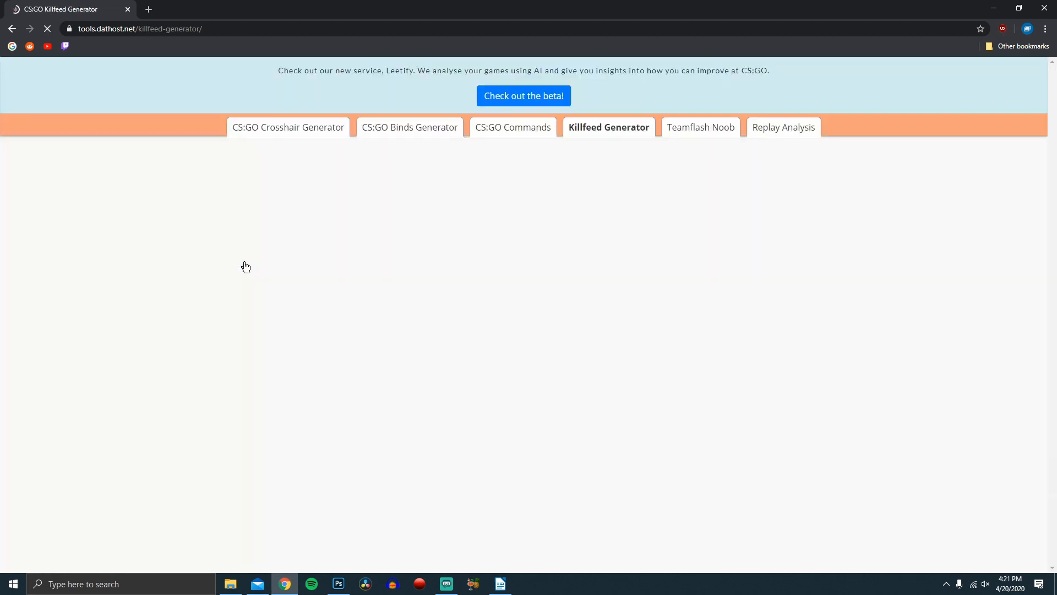
{"action": "left_click", "coordinate": [336, 233]}
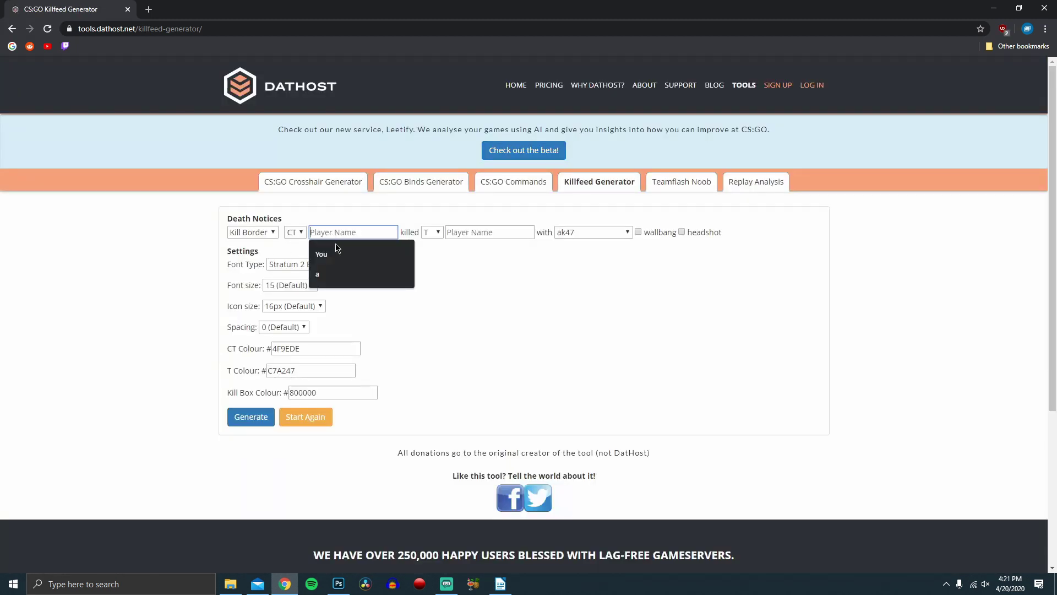
{"action": "left_click", "coordinate": [365, 250]}
{"action": "left_click", "coordinate": [489, 232]}
{"action": "left_click", "coordinate": [462, 254]}
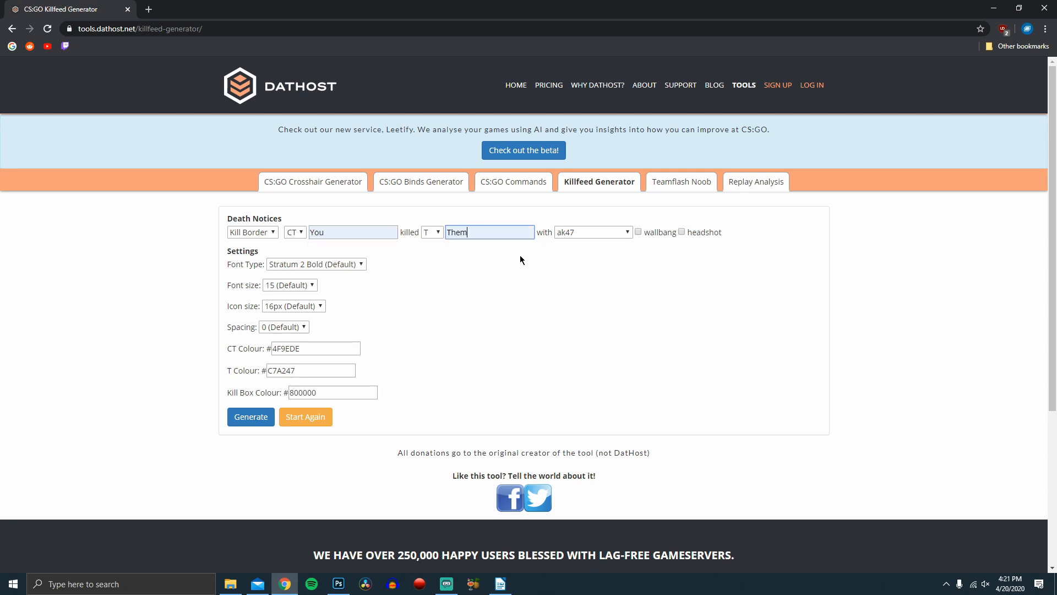
Set the T colour to red ff0000, generate the kill notice and view the PNG
{"action": "left_click_drag", "start_coordinate": [301, 370], "coordinate": [193, 372]}
{"action": "type", "text": "ff0000"}
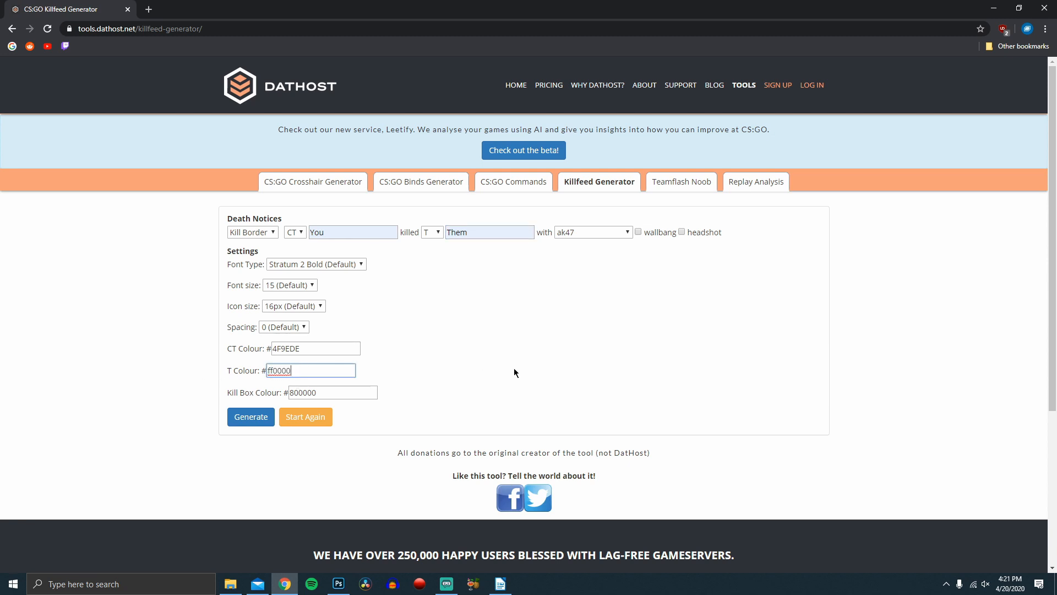
{"action": "left_click", "coordinate": [251, 417]}
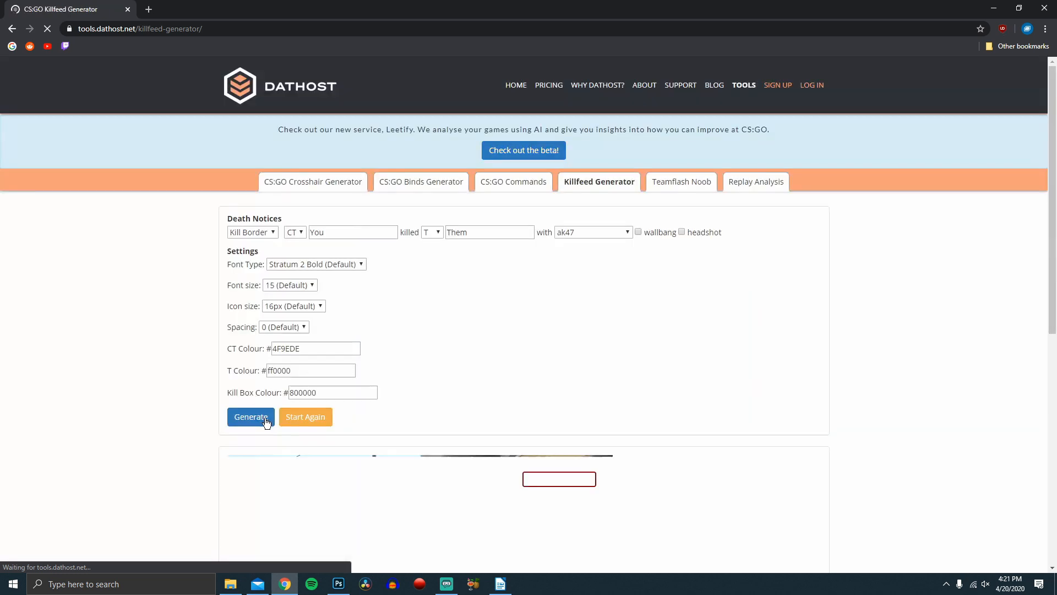
{"action": "scroll", "coordinate": [376, 429], "scroll_direction": "down", "scroll_amount": 2}
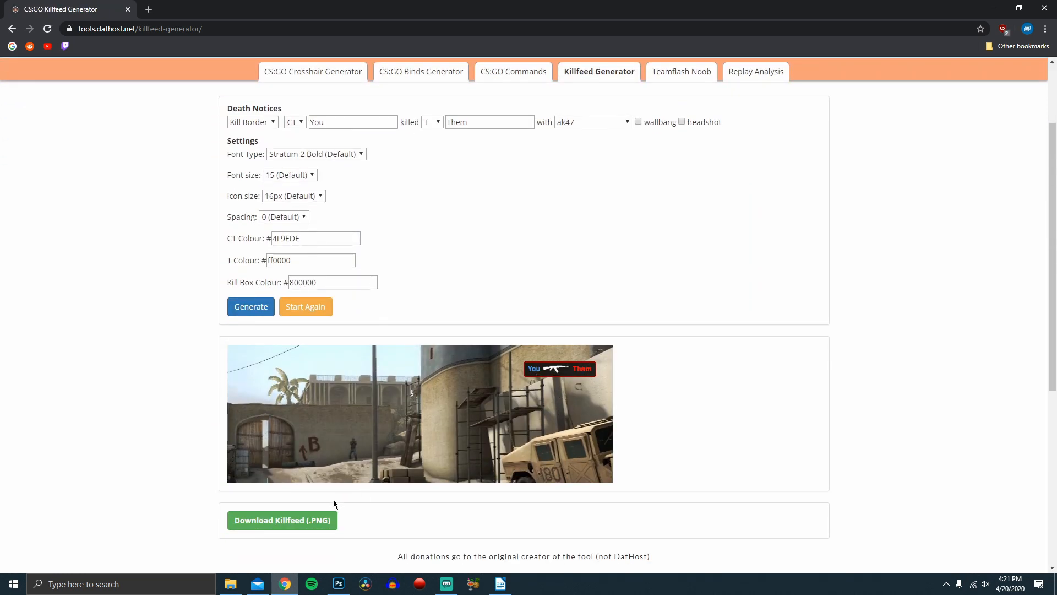
{"action": "left_click", "coordinate": [301, 519]}
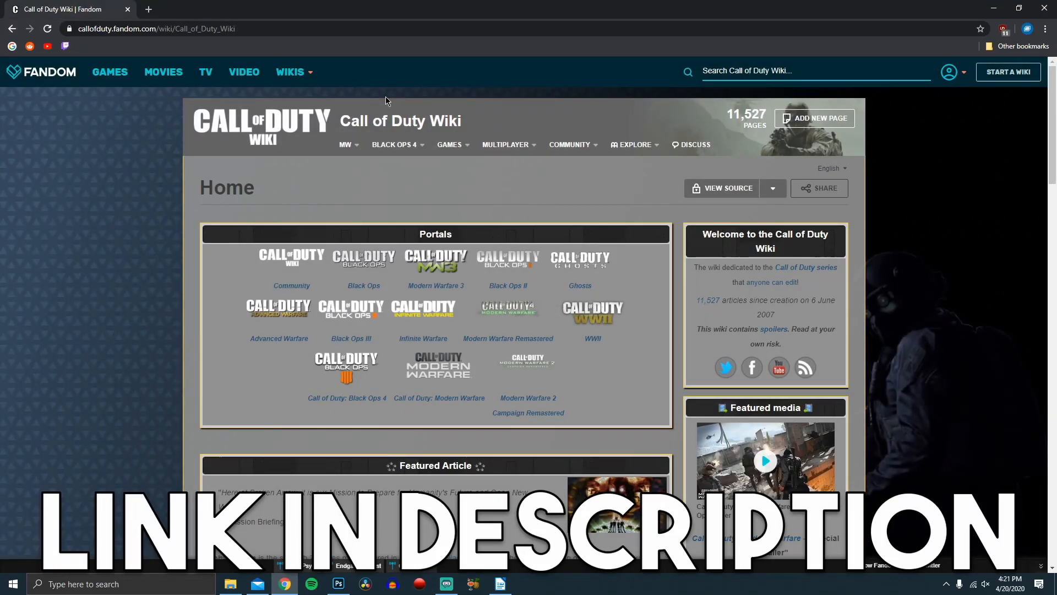
Navigate Modern Warfare weapons > Primary Weapons > Marksman Rifles to the Kar98k article
{"action": "mouse_move", "coordinate": [346, 144]}
{"action": "left_click", "coordinate": [351, 172]}
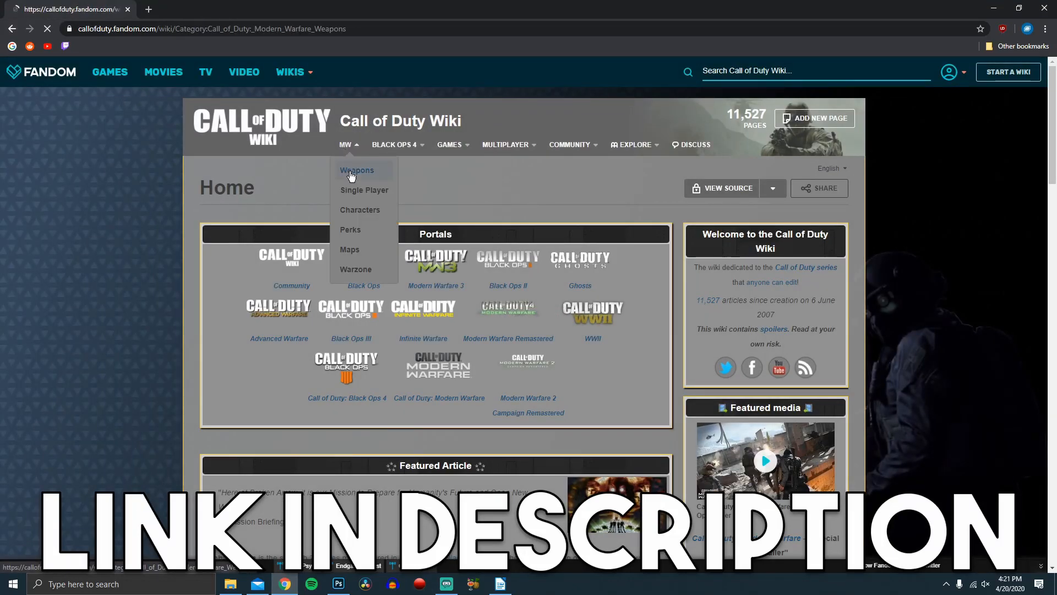
{"action": "left_click", "coordinate": [502, 345]}
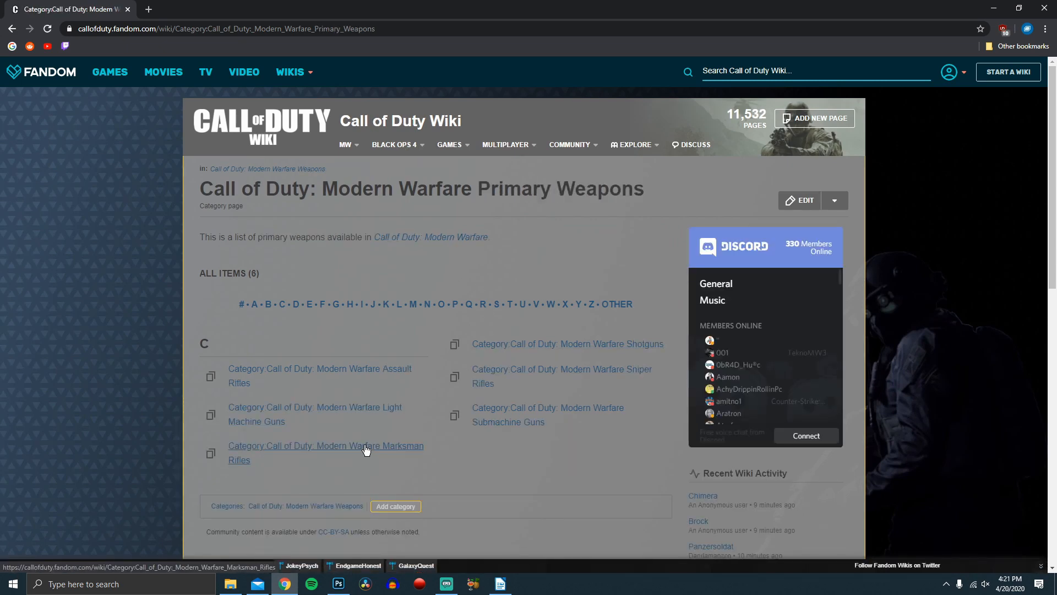
{"action": "left_click", "coordinate": [366, 449]}
{"action": "left_click", "coordinate": [479, 360]}
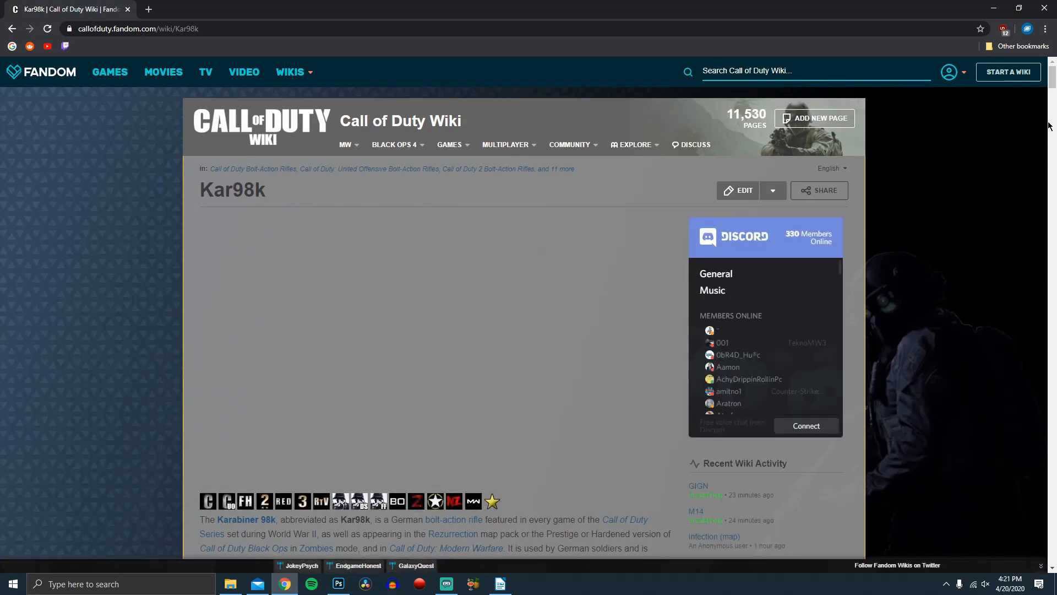
{"action": "mouse_move", "coordinate": [1051, 125]}
{"action": "left_mouse_down"}
{"action": "mouse_move", "coordinate": [1035, 470]}
{"action": "mouse_move", "coordinate": [1050, 446]}
{"action": "left_mouse_up"}
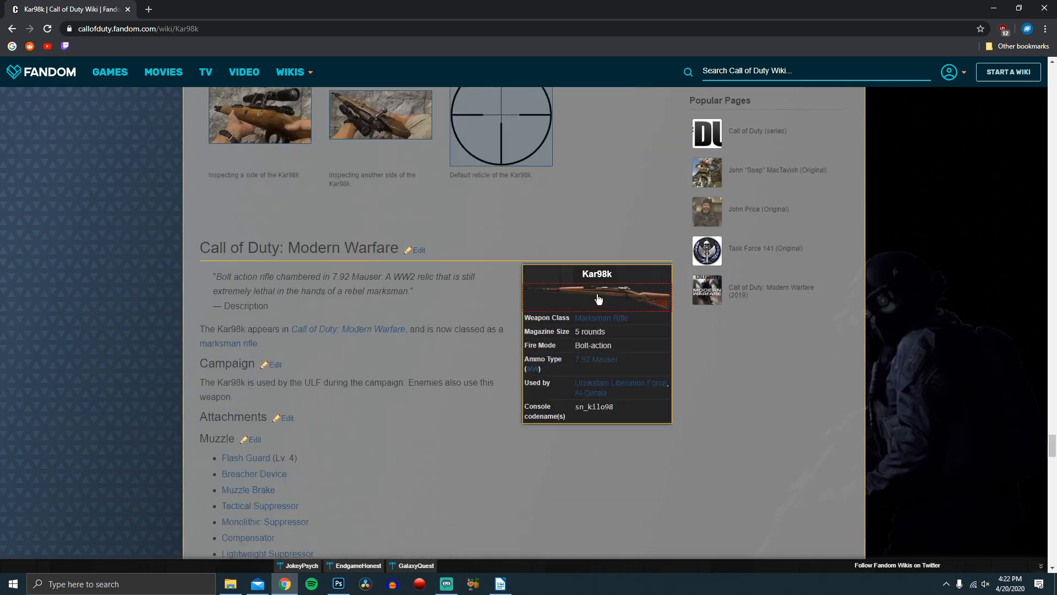
View the Kar98k infobox image at full size and bring up its copy options
{"action": "left_click", "coordinate": [598, 299]}
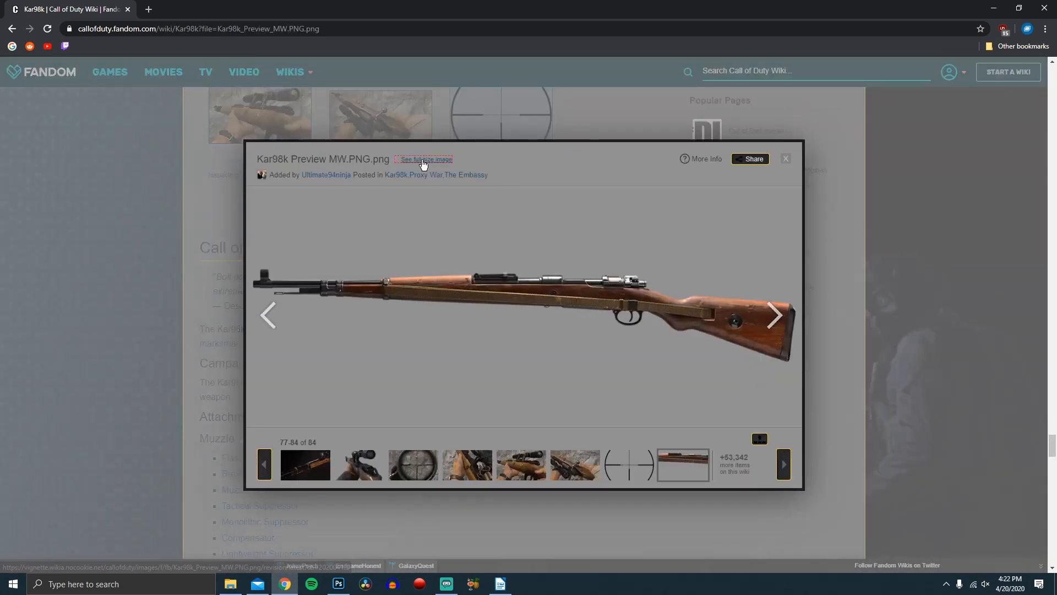
{"action": "left_click", "coordinate": [422, 161]}
{"action": "right_click", "coordinate": [547, 285]}
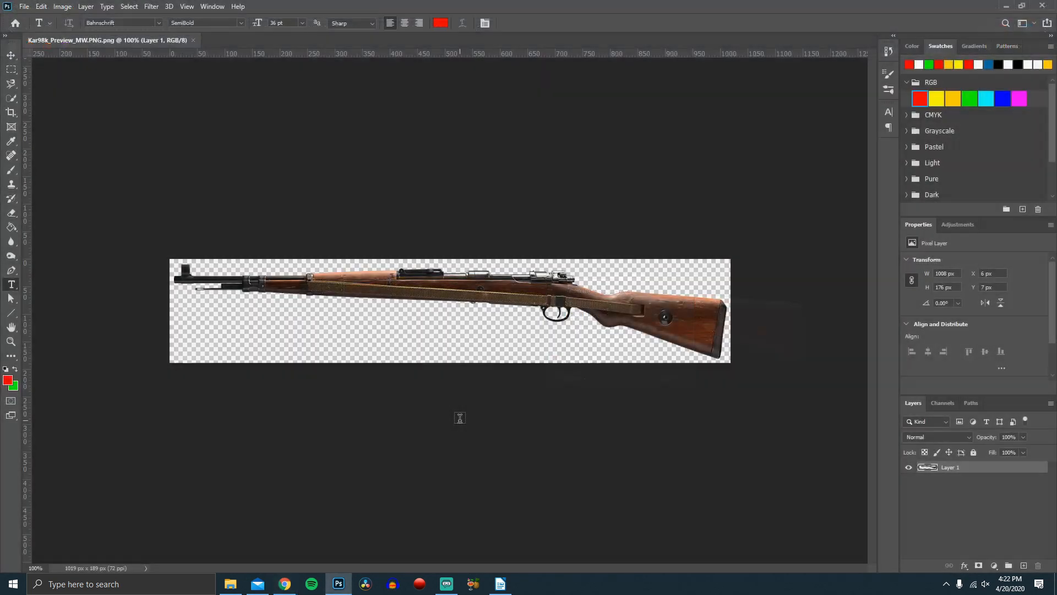
Select the rifle layer's pixels, add an empty layer above, and bring up Fill for the selection
{"action": "right_click", "coordinate": [932, 470]}
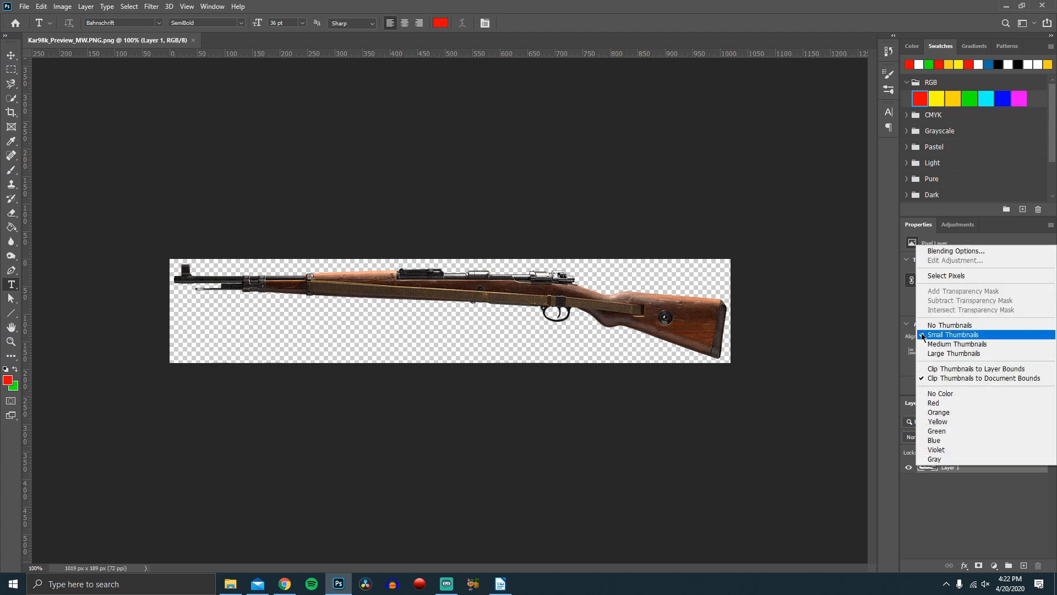
{"action": "left_click", "coordinate": [946, 276]}
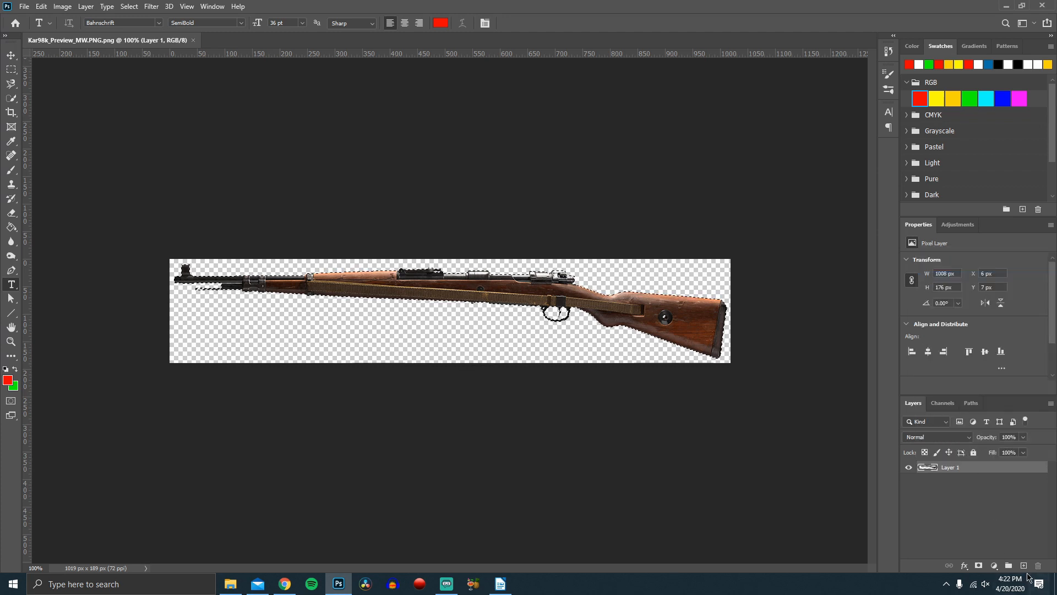
{"action": "left_click", "coordinate": [1024, 565]}
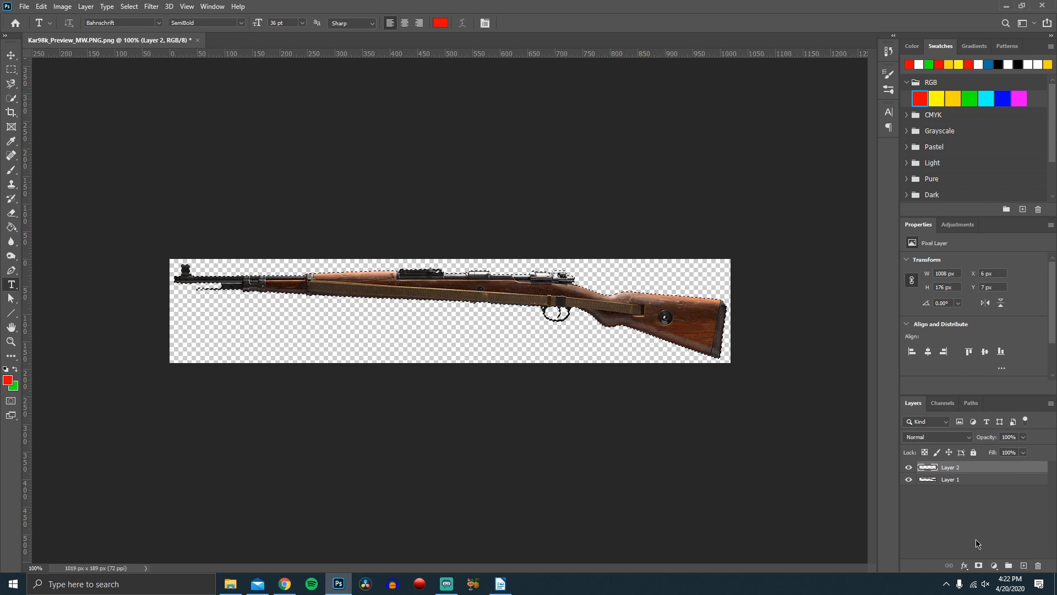
{"action": "key", "text": "m"}
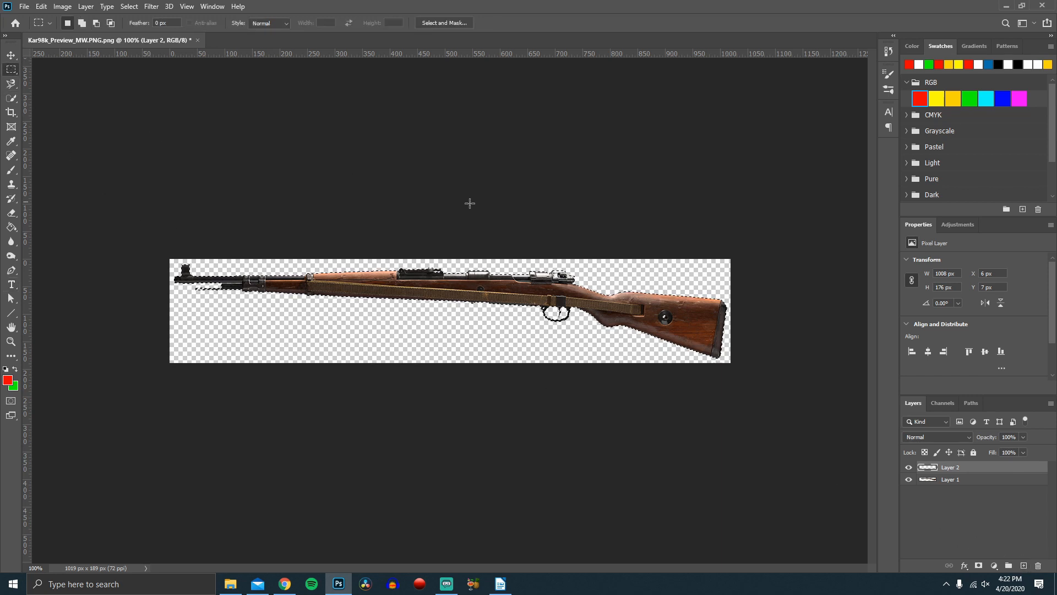
{"action": "right_click", "coordinate": [662, 309]}
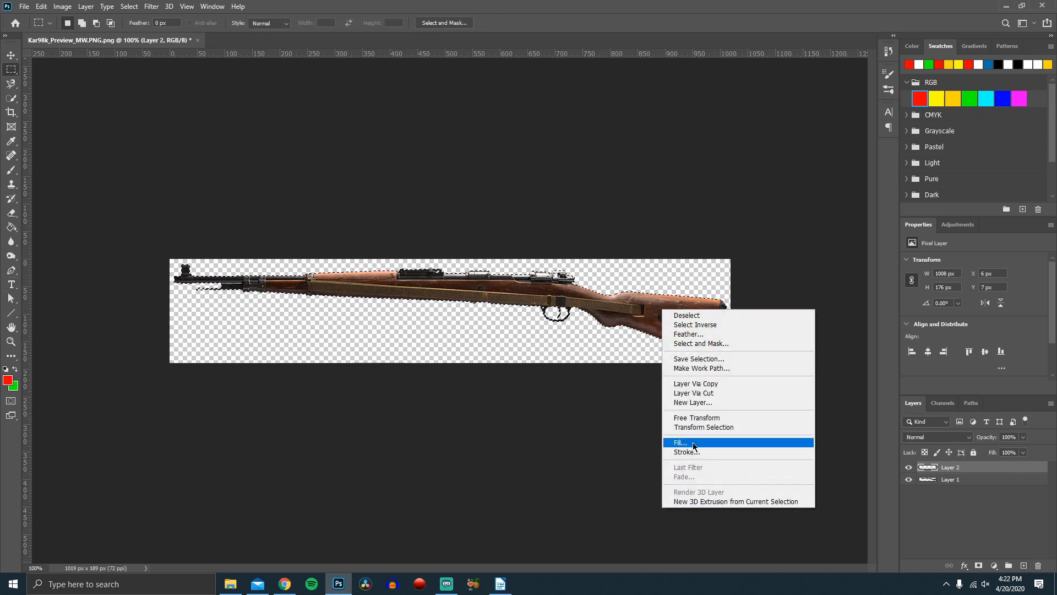
{"action": "left_click", "coordinate": [696, 441]}
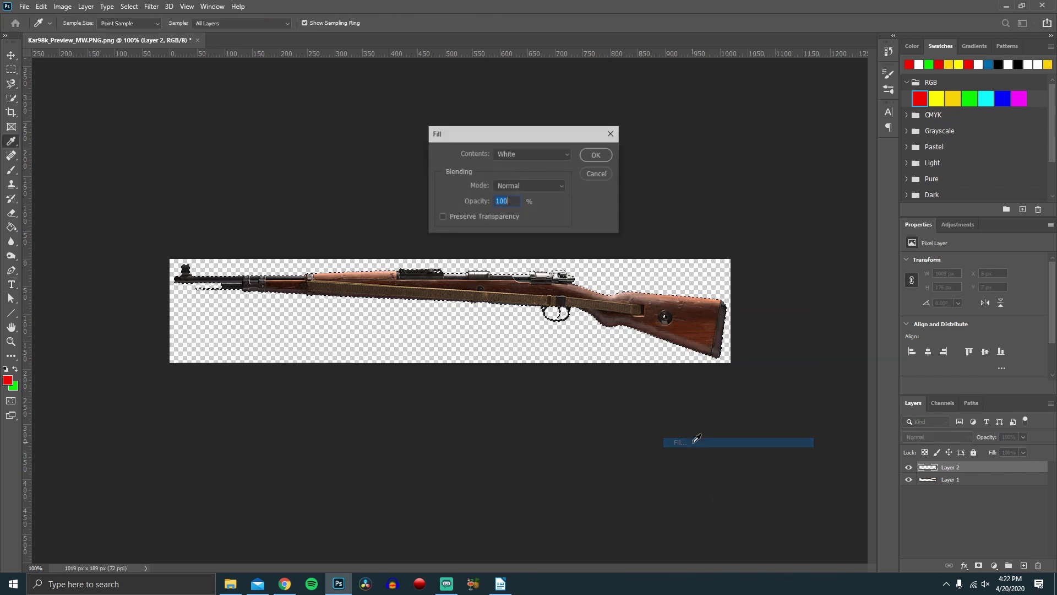
Fill the rifle outline white, deselect, and make white the painting colour
{"action": "left_click", "coordinate": [589, 157]}
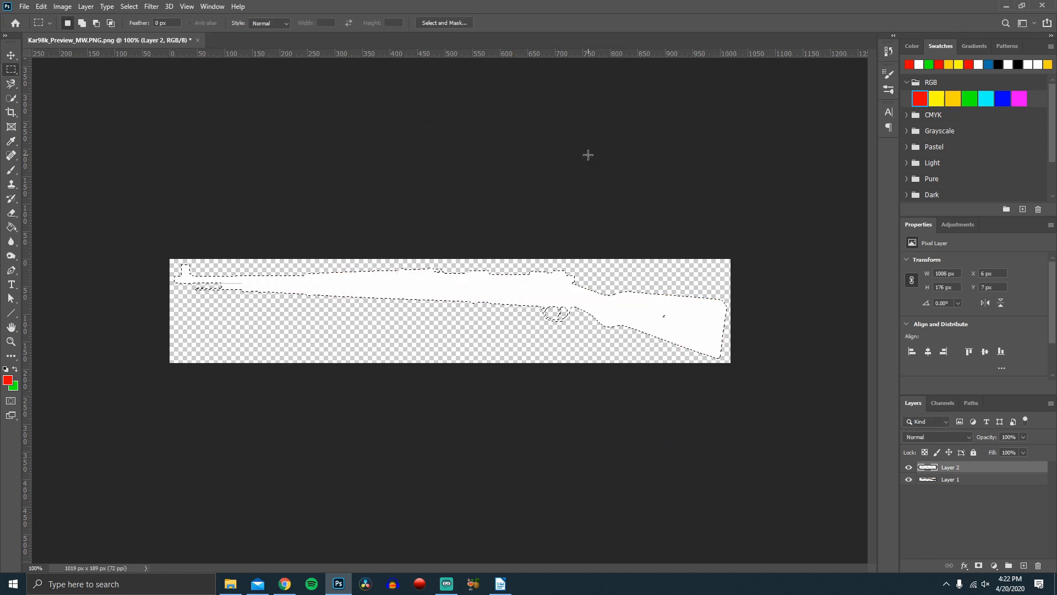
{"action": "key", "text": "ctrl+d"}
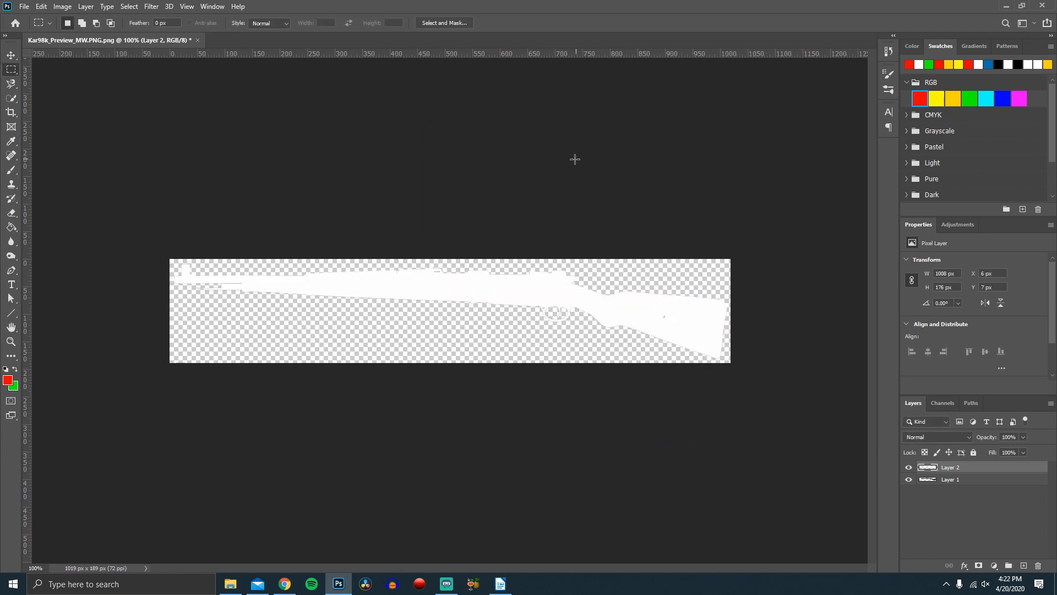
{"action": "left_click", "coordinate": [6, 370]}
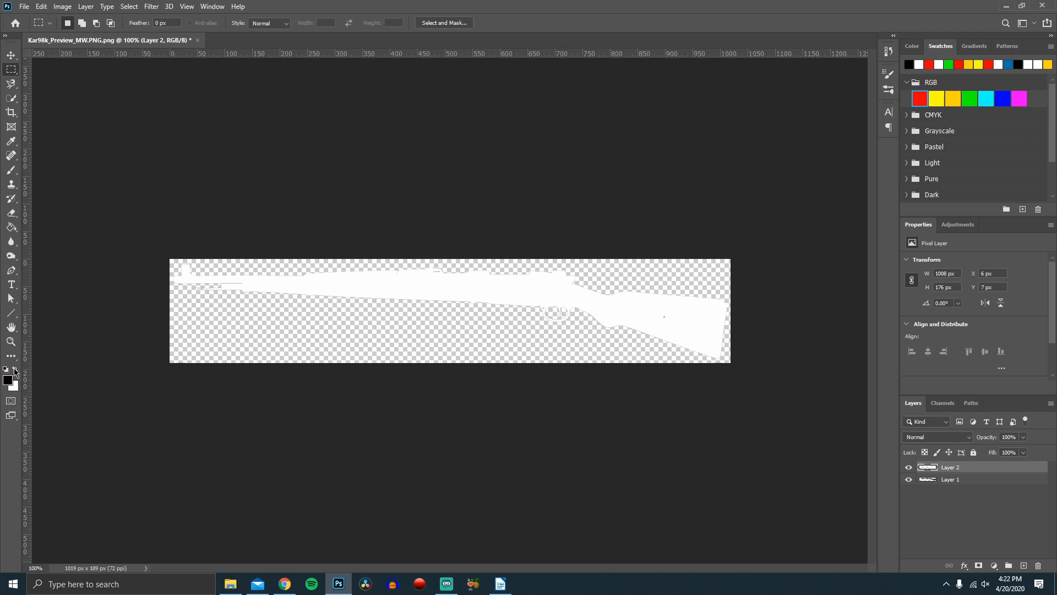
{"action": "left_click", "coordinate": [14, 369]}
{"action": "left_click", "coordinate": [10, 170]}
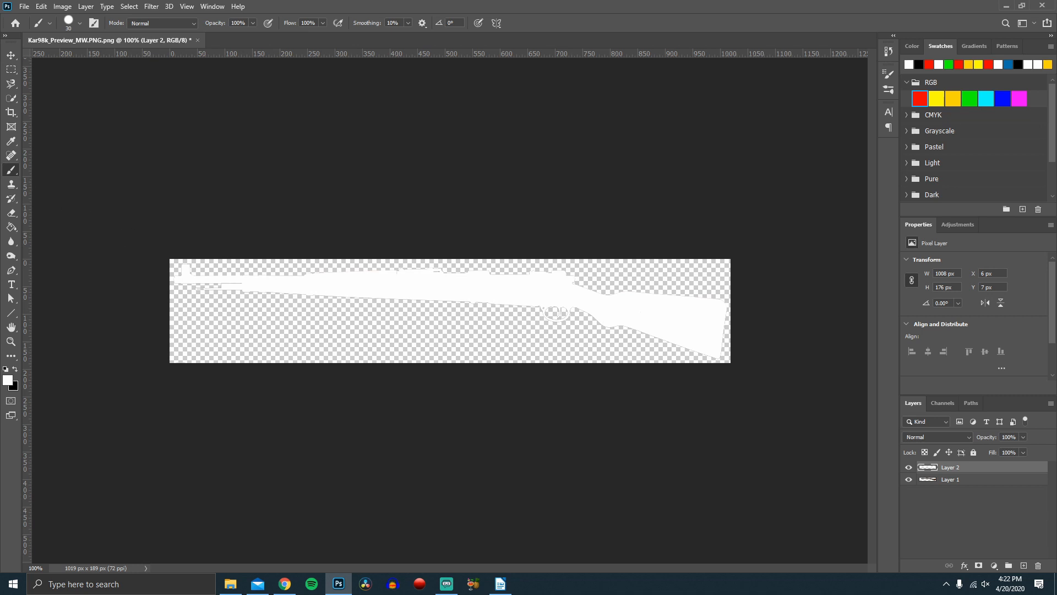
{"action": "left_click", "coordinate": [12, 70]}
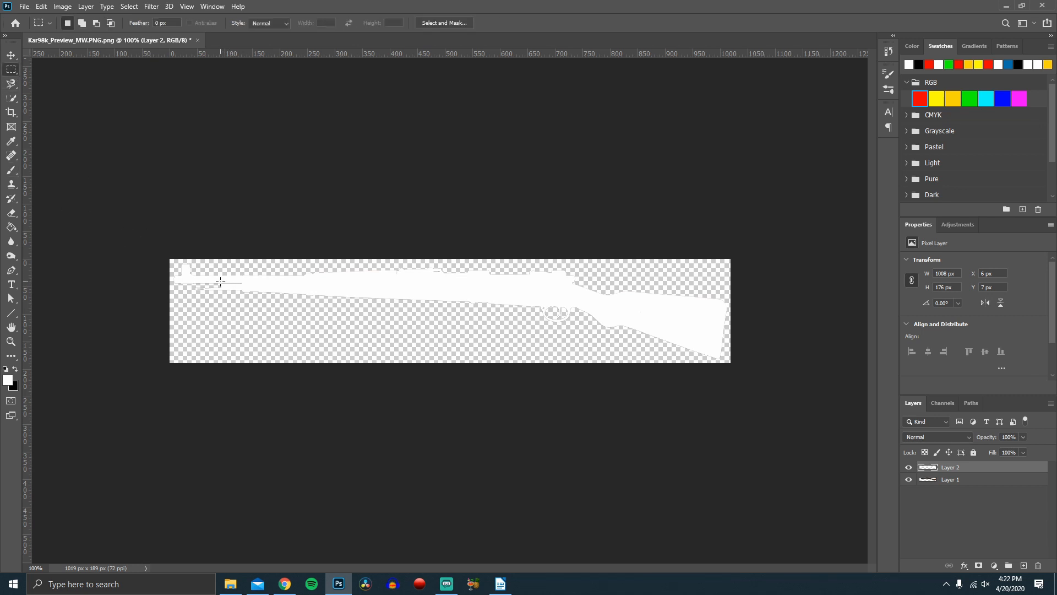
Marquee a stray mark near the barrel tip, deselect, and hide the original rifle layer
{"action": "left_click_drag", "start_coordinate": [221, 284], "coordinate": [191, 301]}
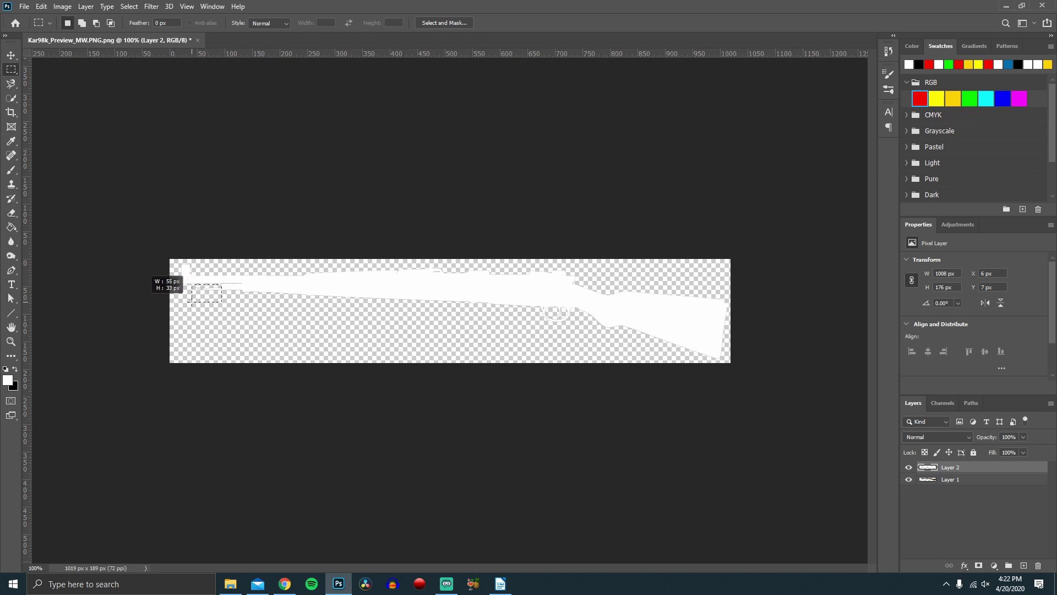
{"action": "left_click_drag", "start_coordinate": [191, 299], "coordinate": [190, 300]}
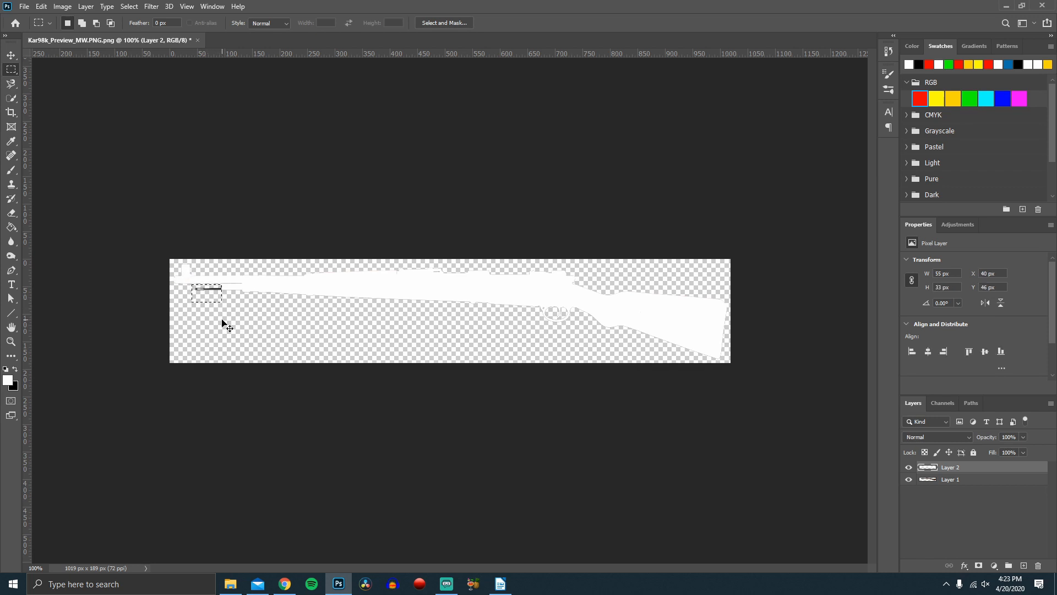
{"action": "left_click", "coordinate": [227, 327]}
{"action": "left_click", "coordinate": [909, 481]}
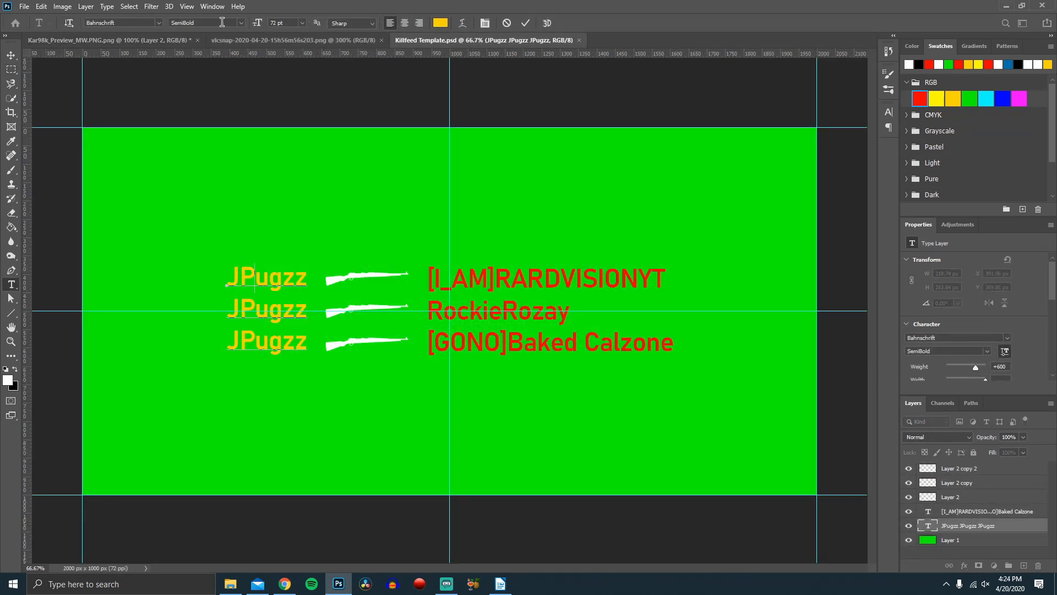
Review the name text's settings in the Character panel of the kill feed template
{"action": "left_click", "coordinate": [891, 112]}
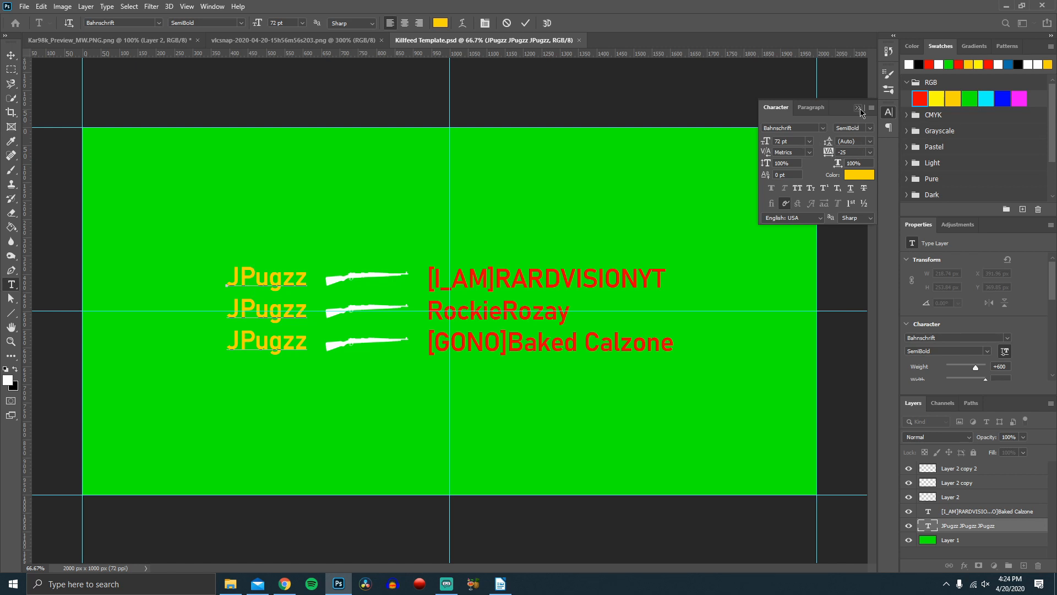
{"action": "left_click", "coordinate": [861, 113]}
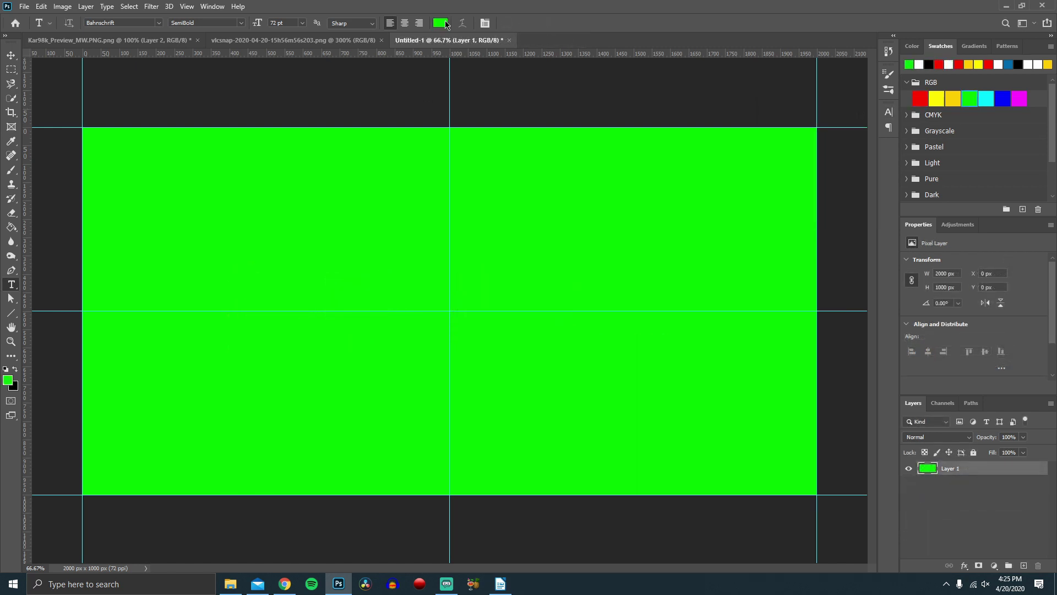
Set the text colour to yellow ffd400
{"action": "left_click", "coordinate": [443, 24]}
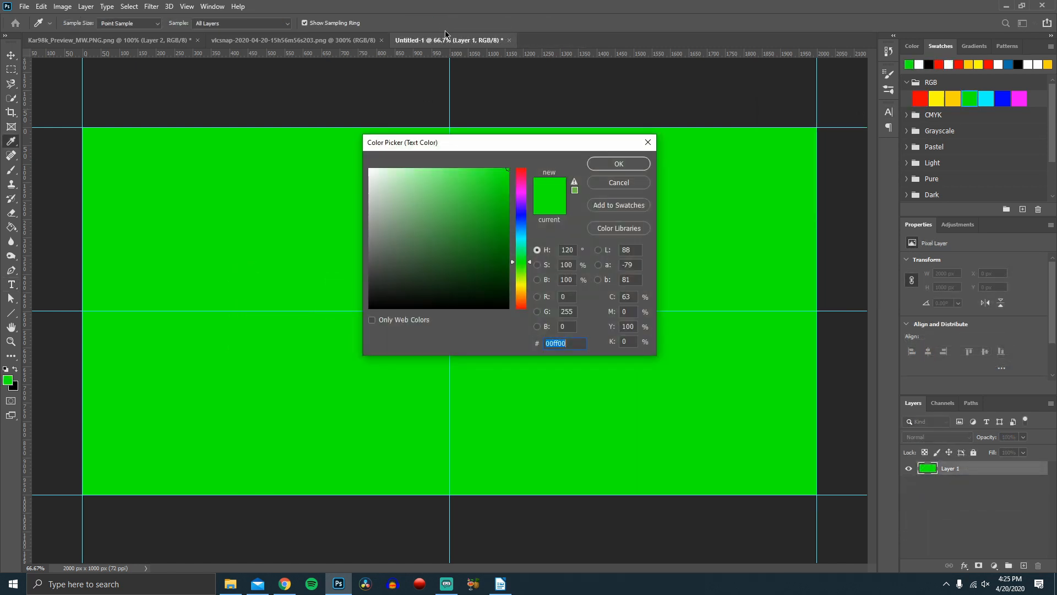
{"action": "scroll", "coordinate": [992, 113], "scroll_direction": "down", "scroll_amount": 3}
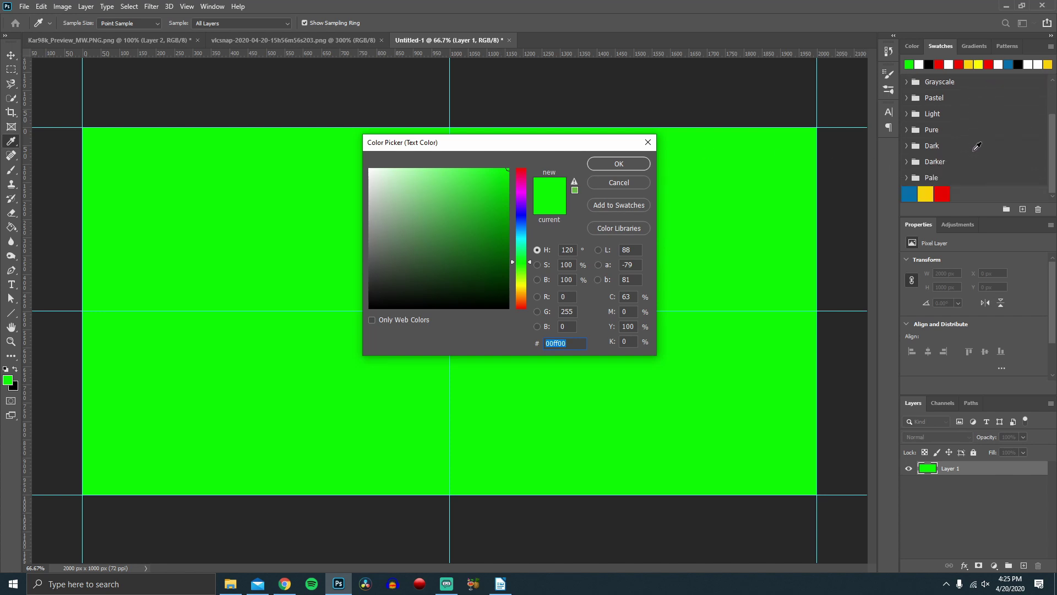
{"action": "left_click", "coordinate": [930, 195]}
{"action": "double_click", "coordinate": [568, 343]}
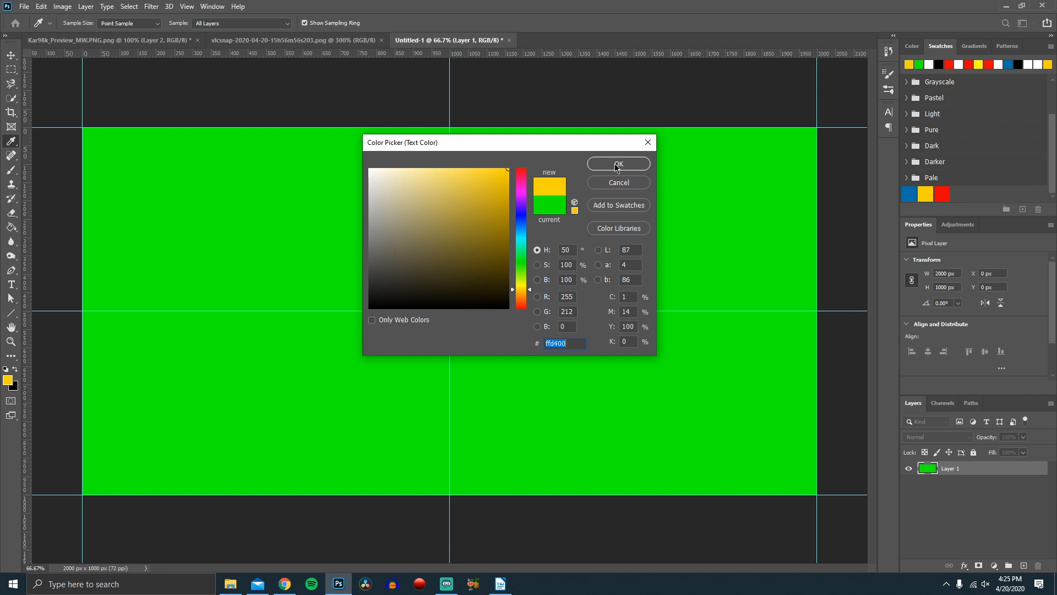
{"action": "left_click", "coordinate": [618, 165]}
{"action": "left_click", "coordinate": [1023, 566]}
{"action": "left_click", "coordinate": [380, 209]}
{"action": "type", "text": "JPugzz"}
{"action": "key", "text": "Return"}
{"action": "type", "text": "JPugzz"}
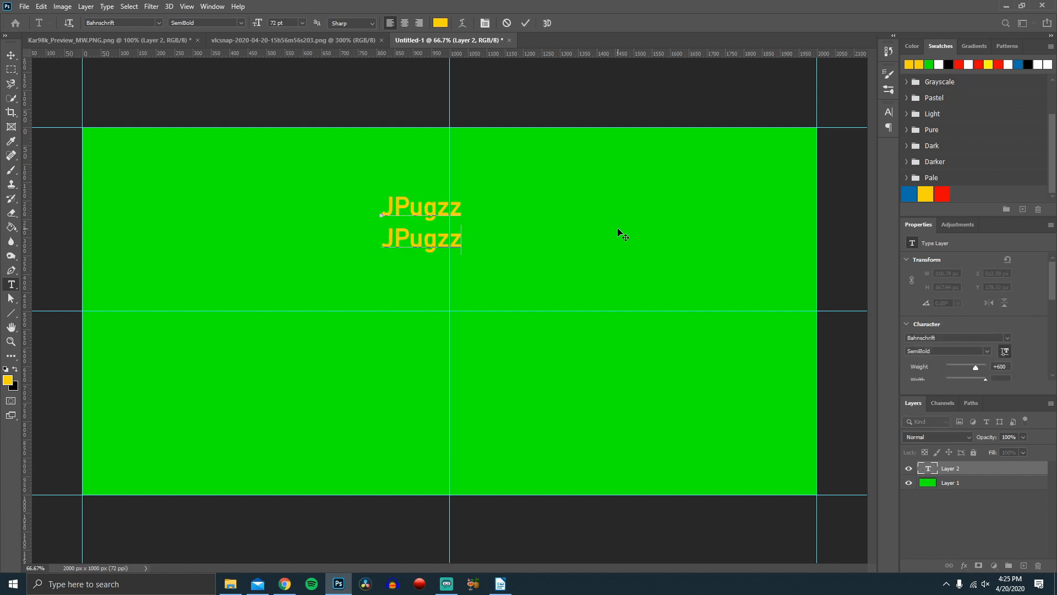
{"action": "key", "text": "Return"}
{"action": "type", "text": "JPugzz"}
{"action": "key", "text": "ctrl+Return"}
{"action": "left_click_drag", "start_coordinate": [422, 240], "coordinate": [364, 306]}
Compare with the reference kill feed screenshot, then switch to the Kar98k silhouette document
{"action": "left_click", "coordinate": [293, 39]}
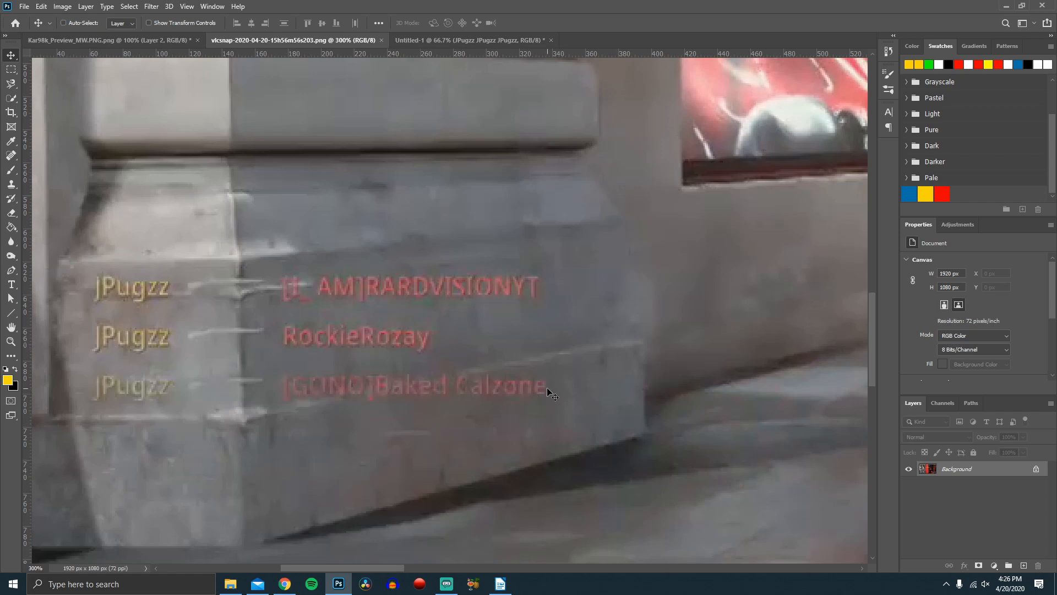
{"action": "left_click", "coordinate": [430, 40]}
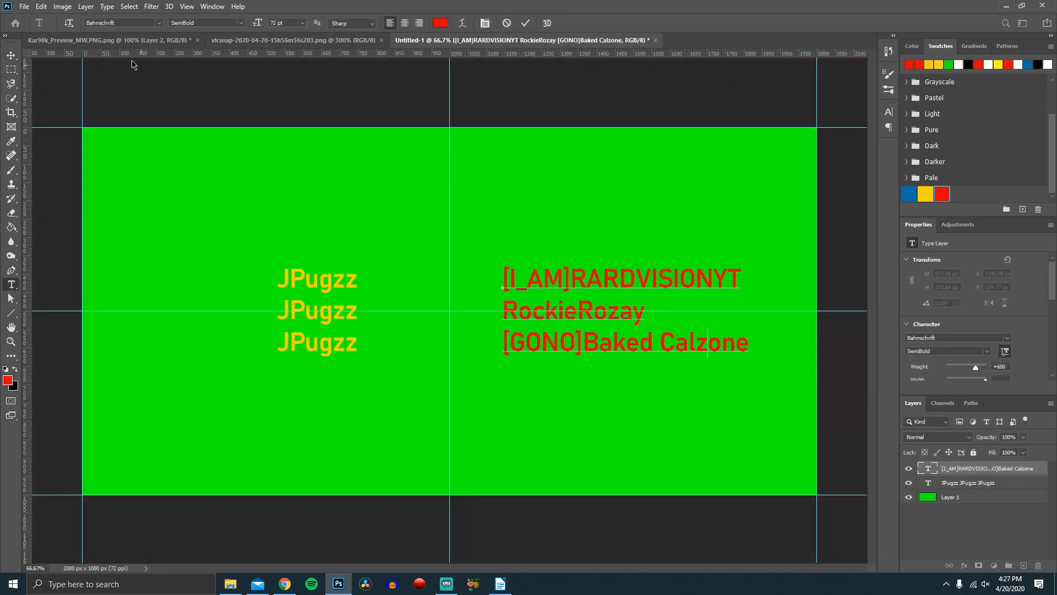
{"action": "left_click", "coordinate": [130, 41]}
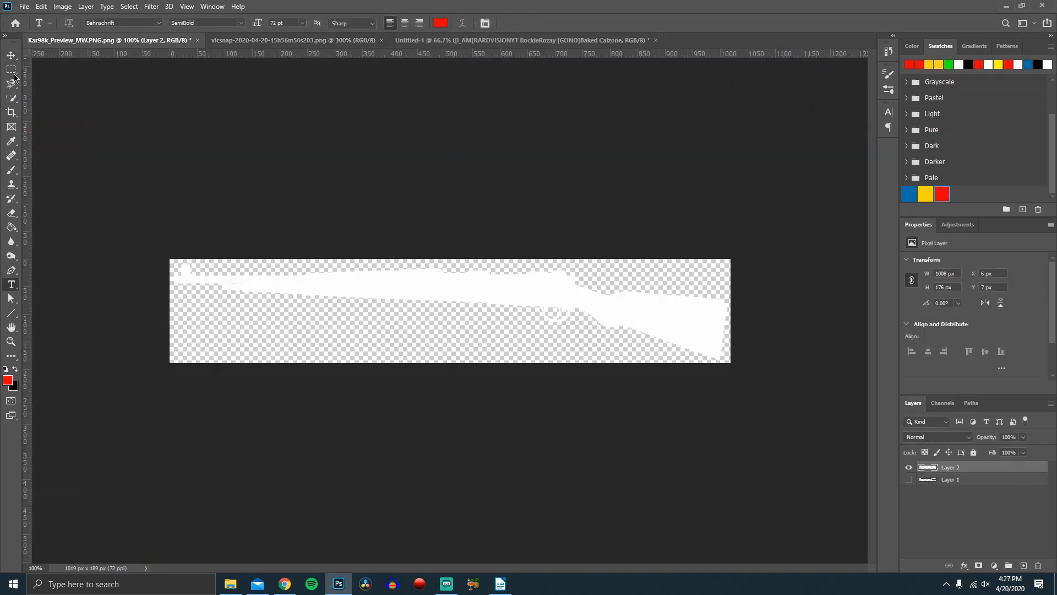
Drag the white rifle into the kill feed, flip it horizontally and shrink it to about a third
{"action": "left_click", "coordinate": [11, 57]}
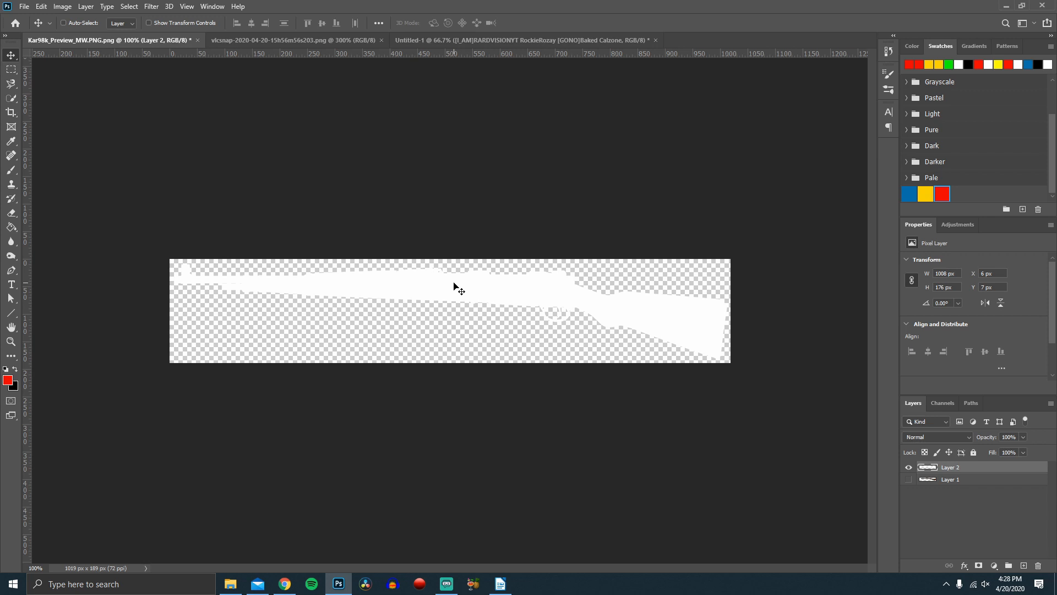
{"action": "left_click_drag", "start_coordinate": [459, 288], "coordinate": [476, 225]}
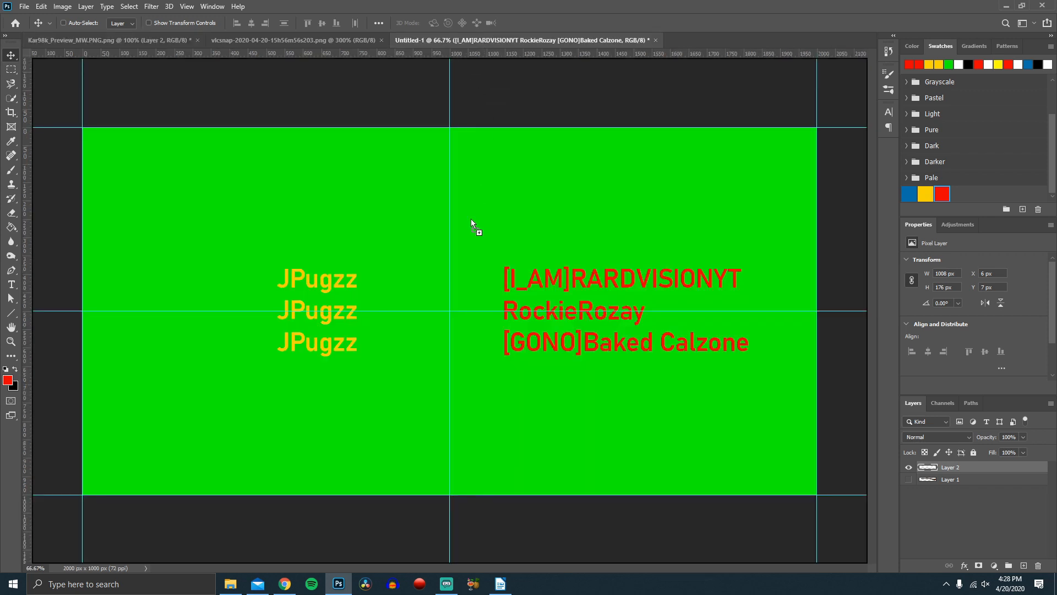
{"action": "left_click_drag", "start_coordinate": [447, 313], "coordinate": [450, 318]}
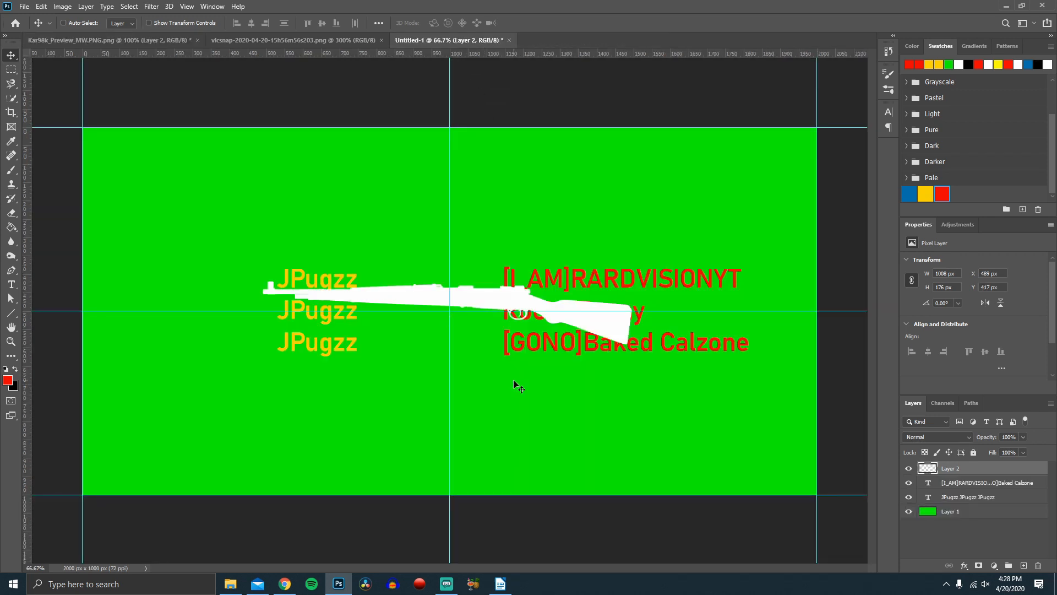
{"action": "key", "text": "ctrl+t"}
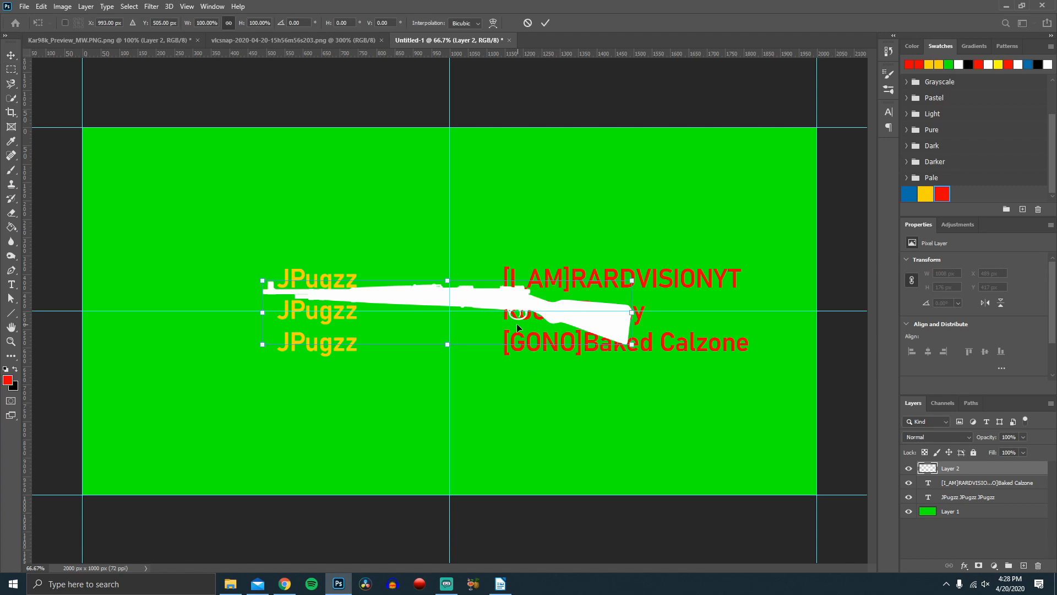
{"action": "right_click", "coordinate": [495, 302]}
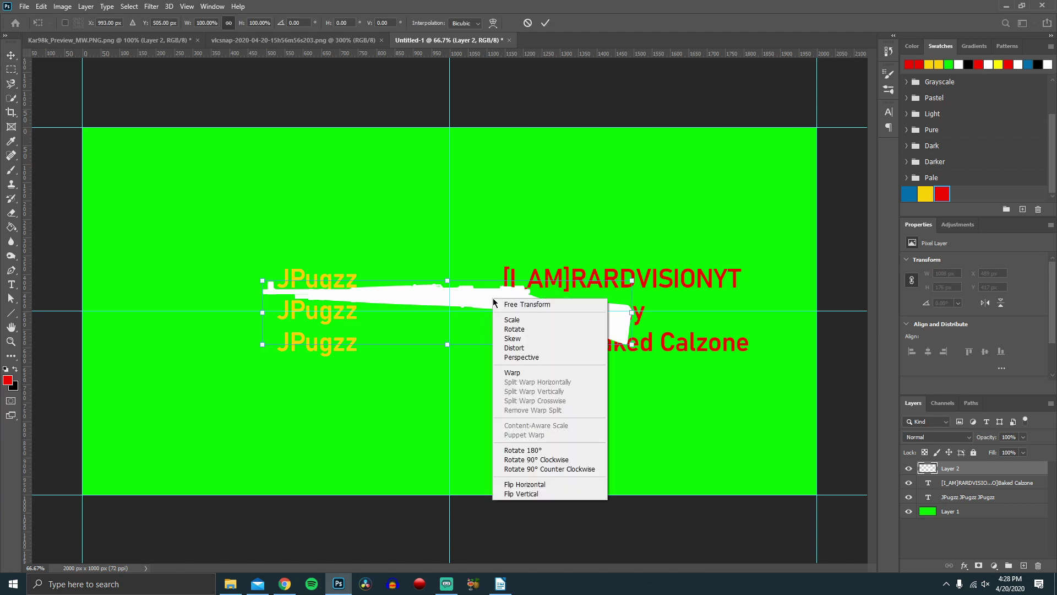
{"action": "left_click", "coordinate": [558, 484]}
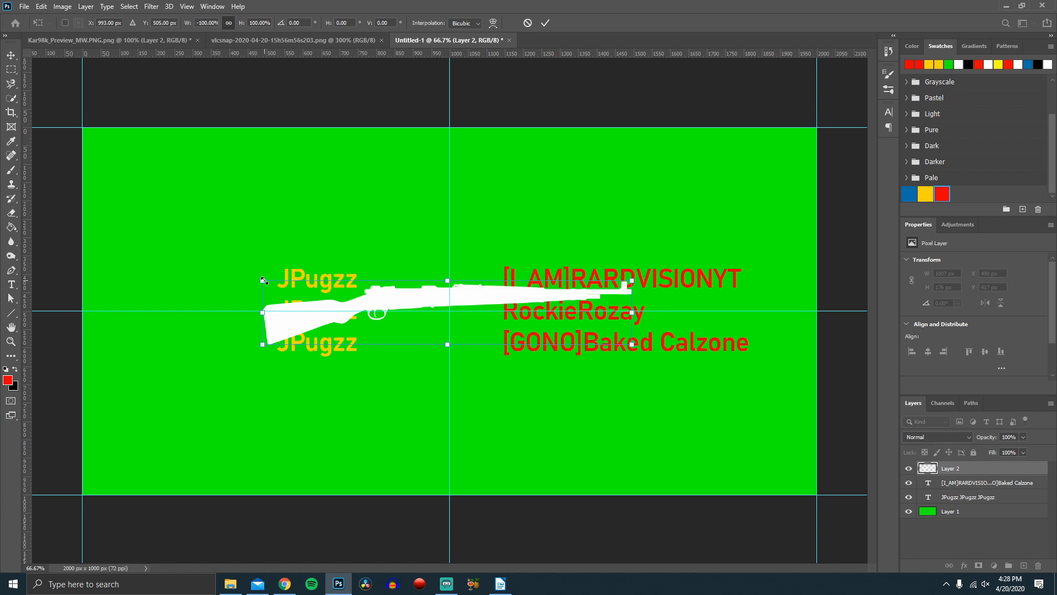
{"action": "left_click_drag", "start_coordinate": [265, 280], "coordinate": [407, 314]}
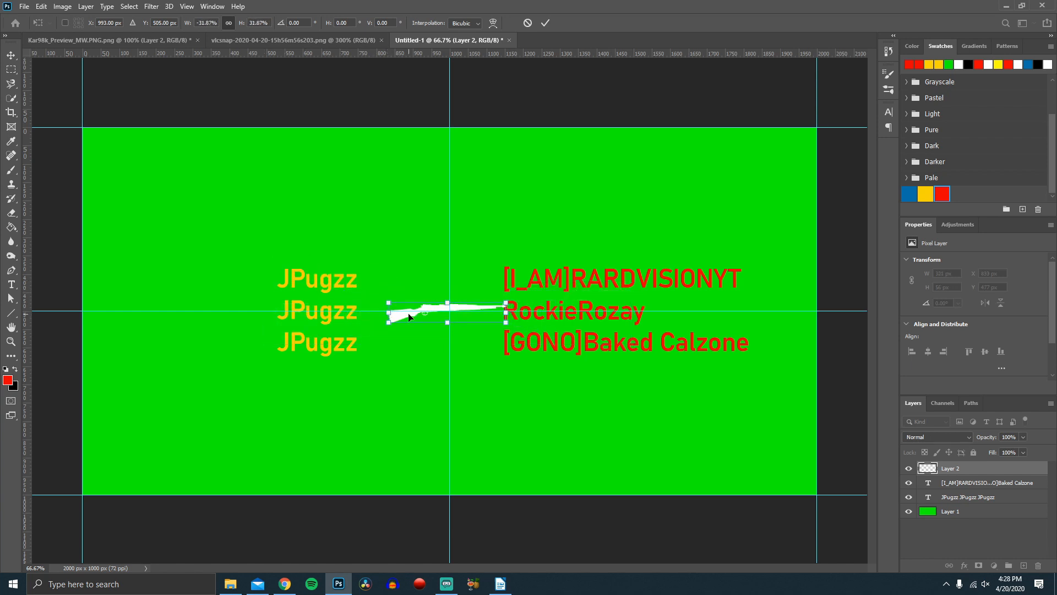
{"action": "key", "text": "Return"}
Nudge both name columns right and duplicate the rifle for the other two rows
{"action": "left_click_drag", "start_coordinate": [510, 281], "coordinate": [532, 284]}
{"action": "left_click_drag", "start_coordinate": [327, 289], "coordinate": [334, 288]}
{"action": "left_click", "coordinate": [963, 469]}
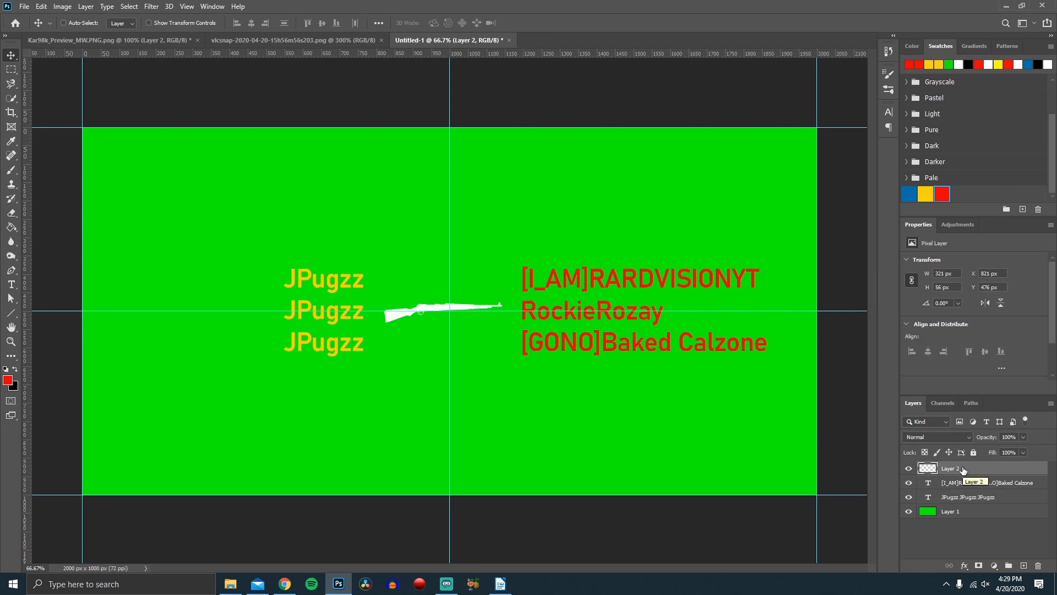
{"action": "mouse_move", "coordinate": [426, 309]}
{"action": "left_mouse_down", "text": "alt"}
{"action": "mouse_move", "coordinate": [426, 278]}
{"action": "mouse_move", "coordinate": [423, 336]}
{"action": "left_mouse_up", "text": "alt"}
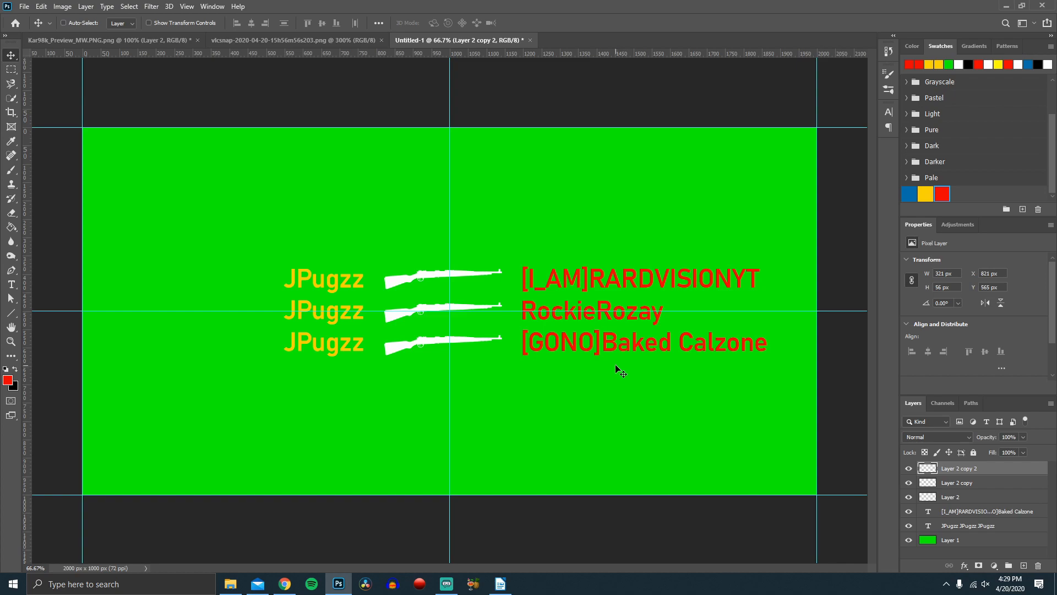
{"action": "key", "text": "alt+Tab"}
{"action": "scroll", "coordinate": [871, 312], "scroll_direction": "down", "scroll_amount": 5}
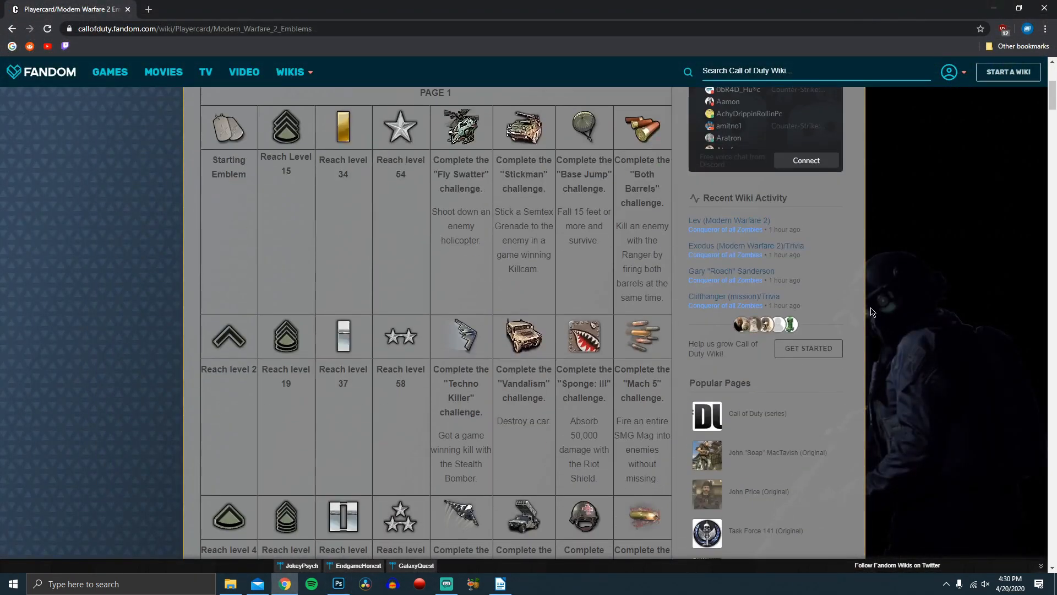
{"action": "scroll", "coordinate": [871, 312], "scroll_direction": "down", "scroll_amount": 4}
{"action": "scroll", "coordinate": [871, 311], "scroll_direction": "down", "scroll_amount": 4}
{"action": "scroll", "coordinate": [871, 312], "scroll_direction": "down", "scroll_amount": 4}
{"action": "scroll", "coordinate": [871, 311], "scroll_direction": "down", "scroll_amount": 4}
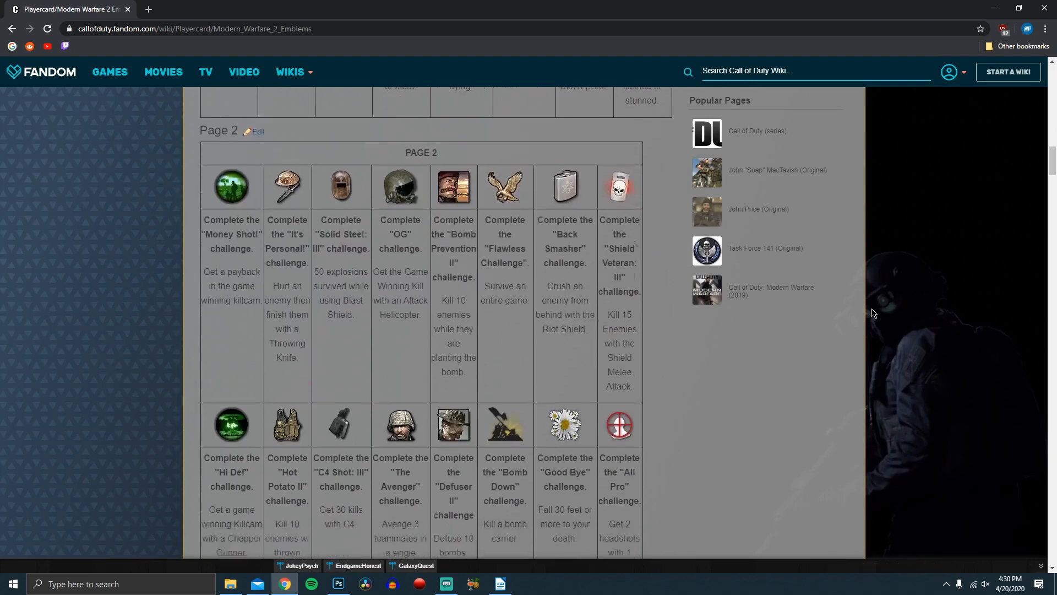
{"action": "scroll", "coordinate": [871, 311], "scroll_direction": "down", "scroll_amount": 3}
{"action": "scroll", "coordinate": [859, 311], "scroll_direction": "down", "scroll_amount": 3}
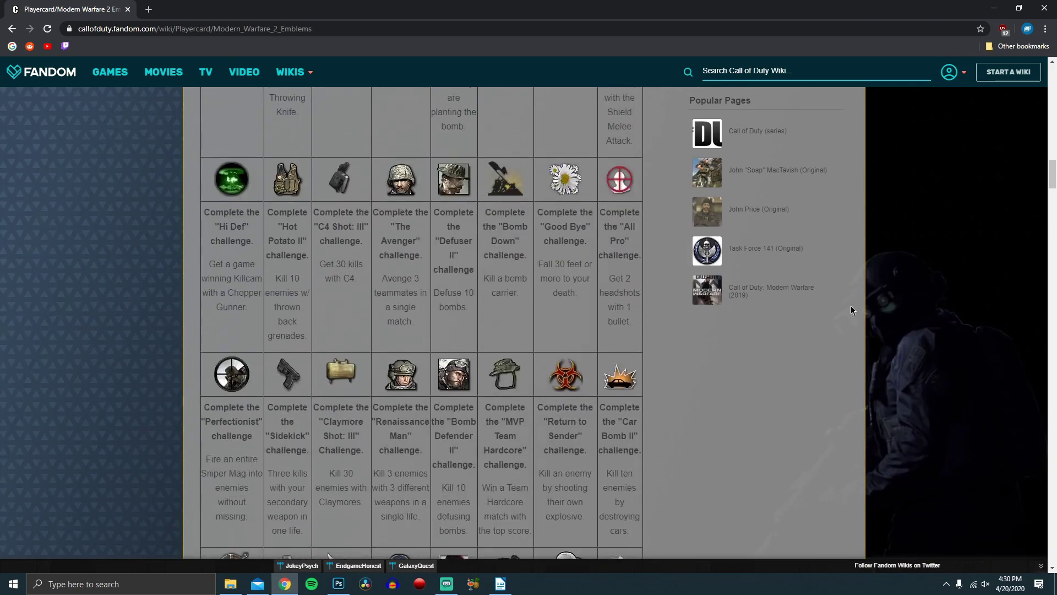
View the All Pro MW2 emblem at full size and bring up its image options
{"action": "left_click", "coordinate": [618, 180]}
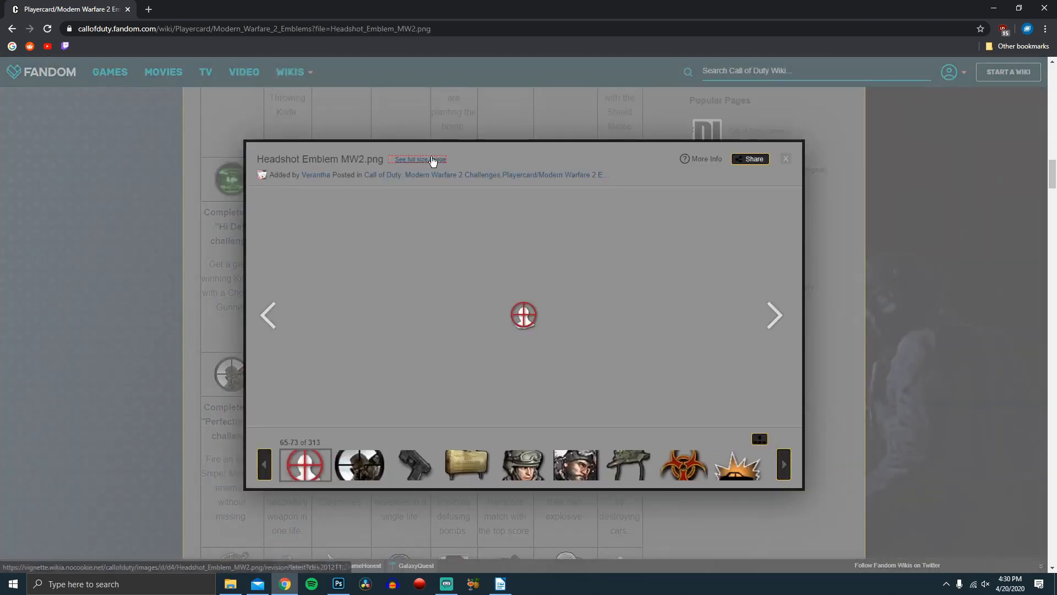
{"action": "left_click", "coordinate": [434, 160]}
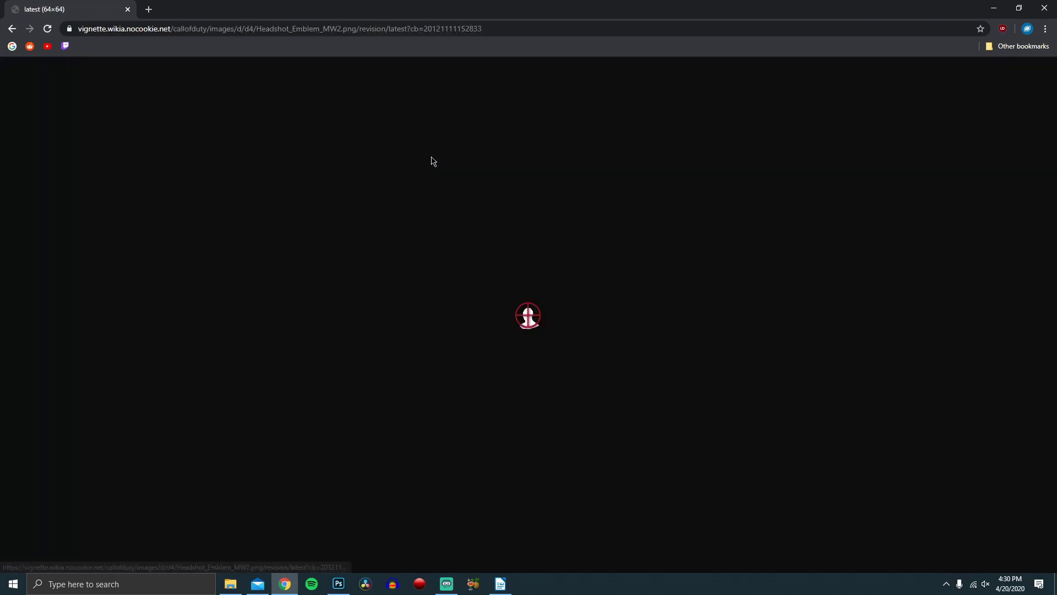
{"action": "right_click", "coordinate": [530, 318]}
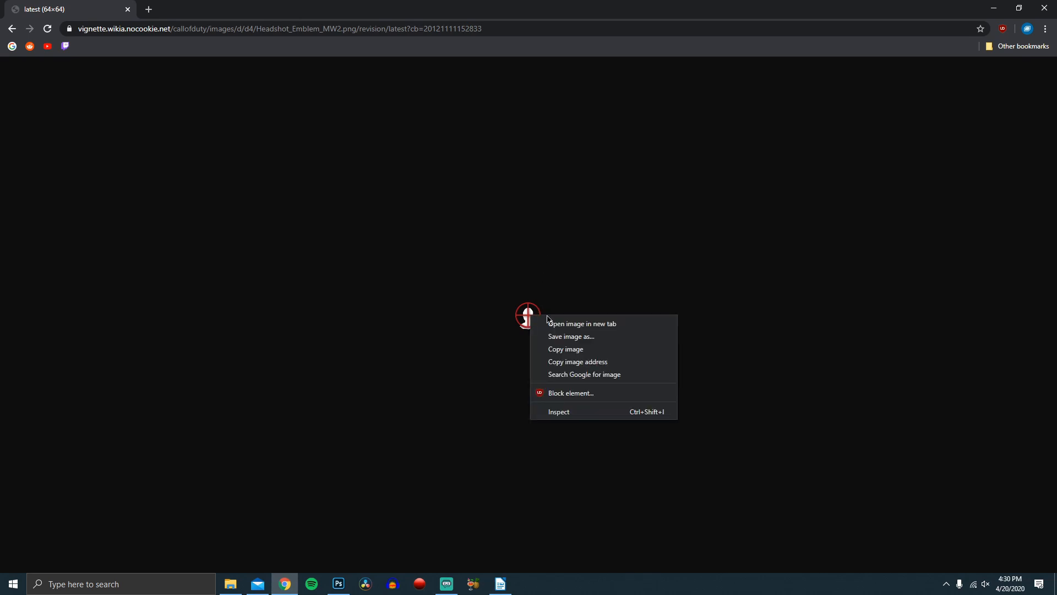